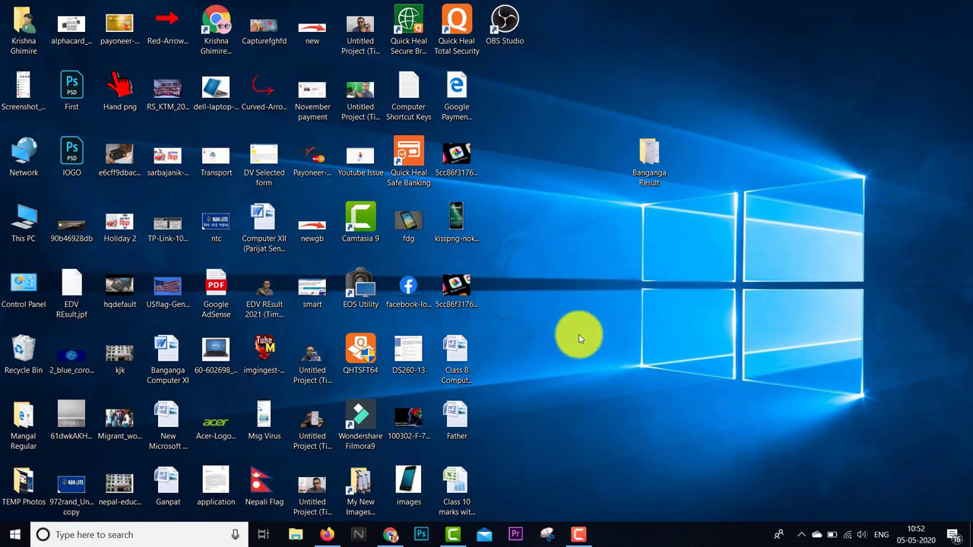
- Switch to Camtasia and import AliExpress, Mobile Png and MVI_0001 from the Temp folder on drive D into the media bin
left_click(453, 539)
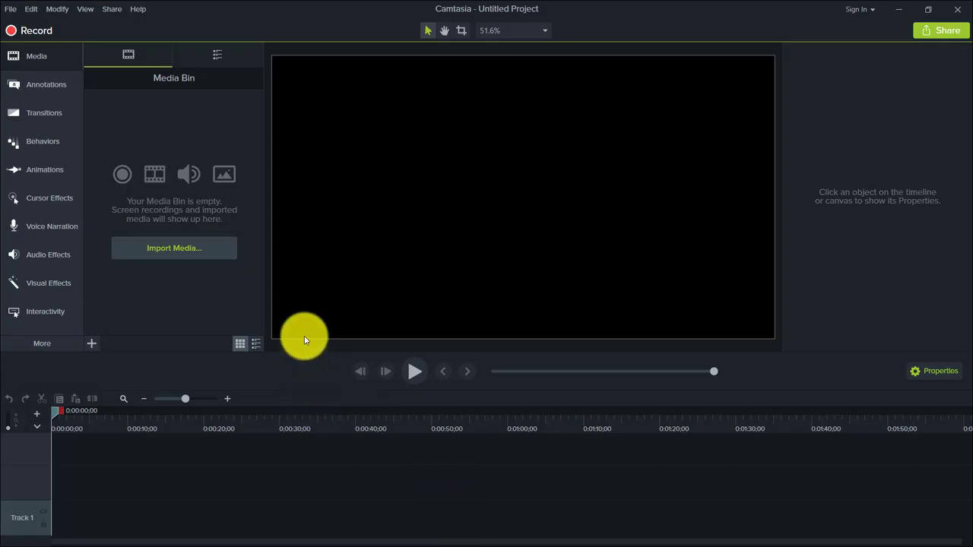
left_click(159, 256)
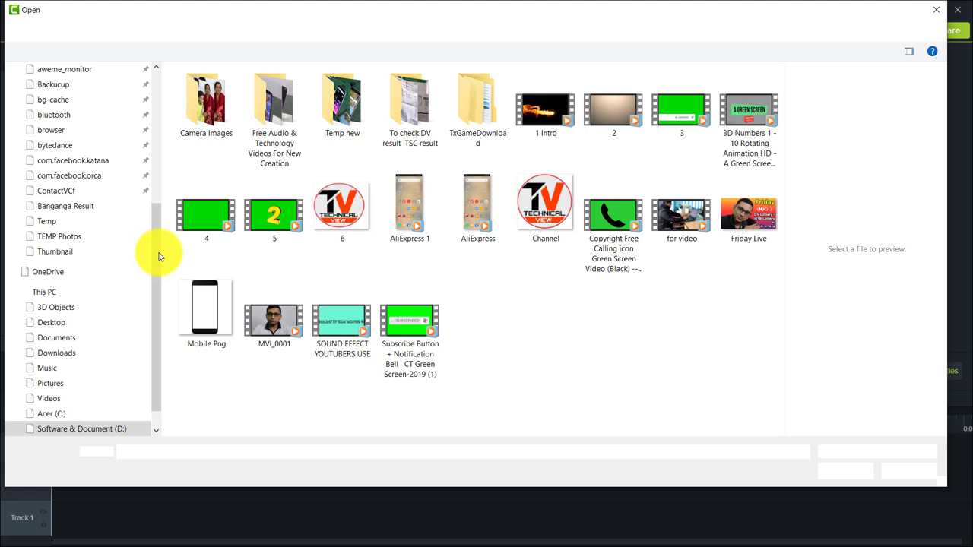
left_click(108, 428)
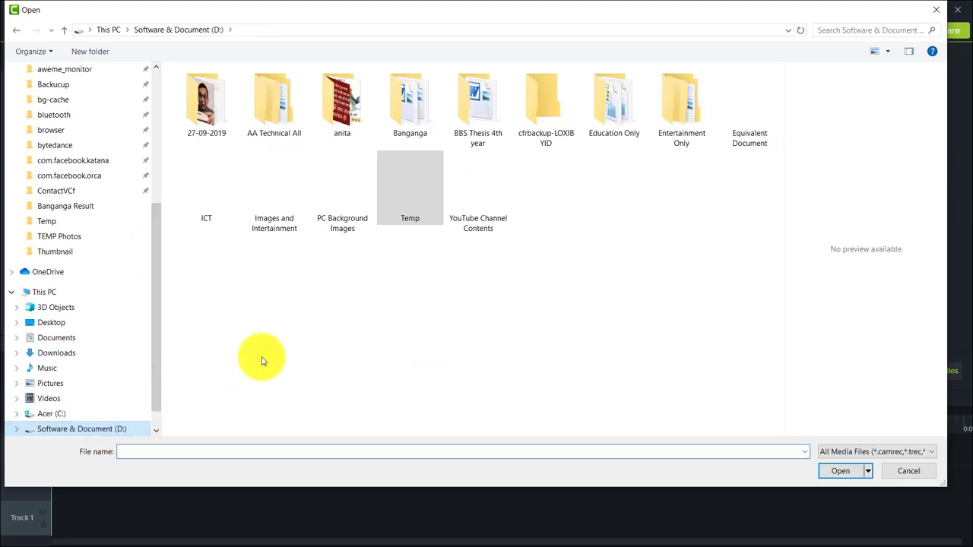
double_click(407, 217)
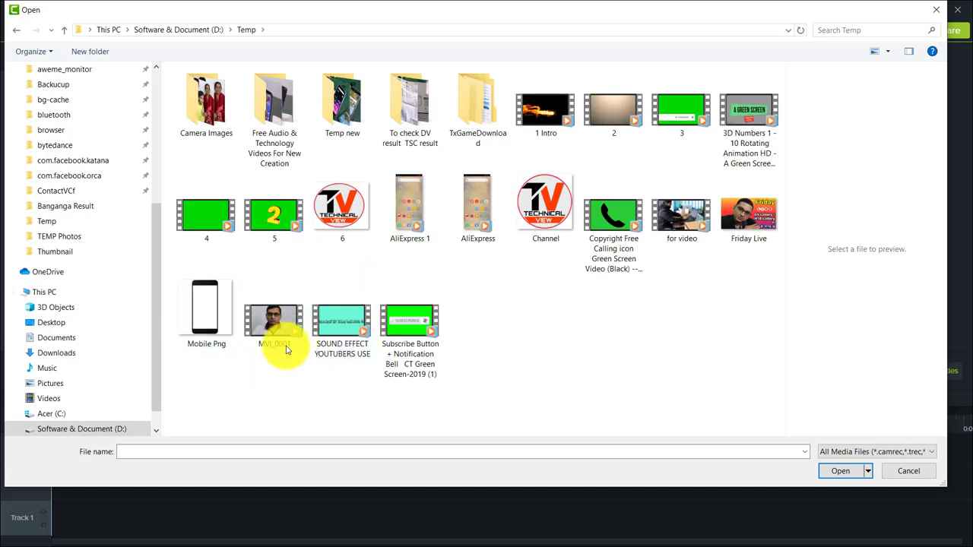
left_click(269, 330)
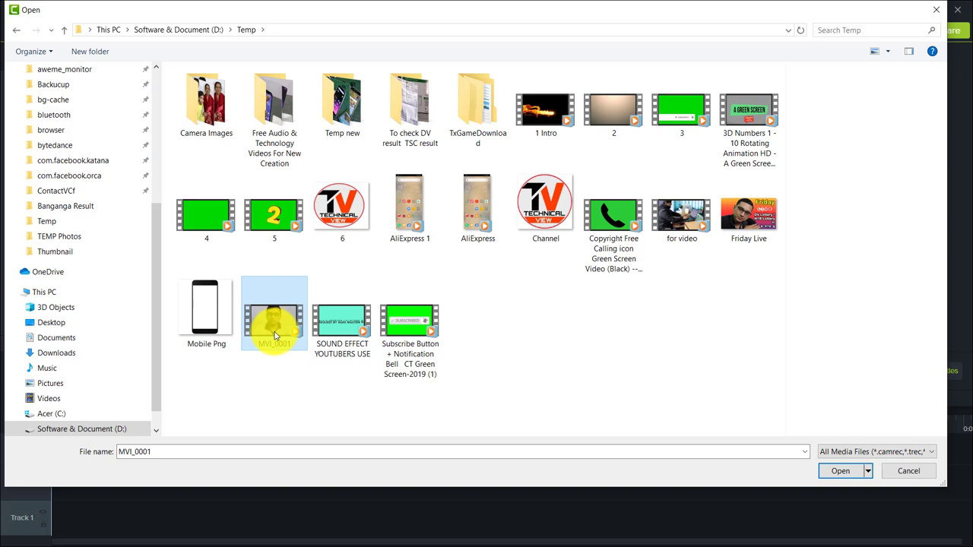
left_click(207, 325, "ctrl")
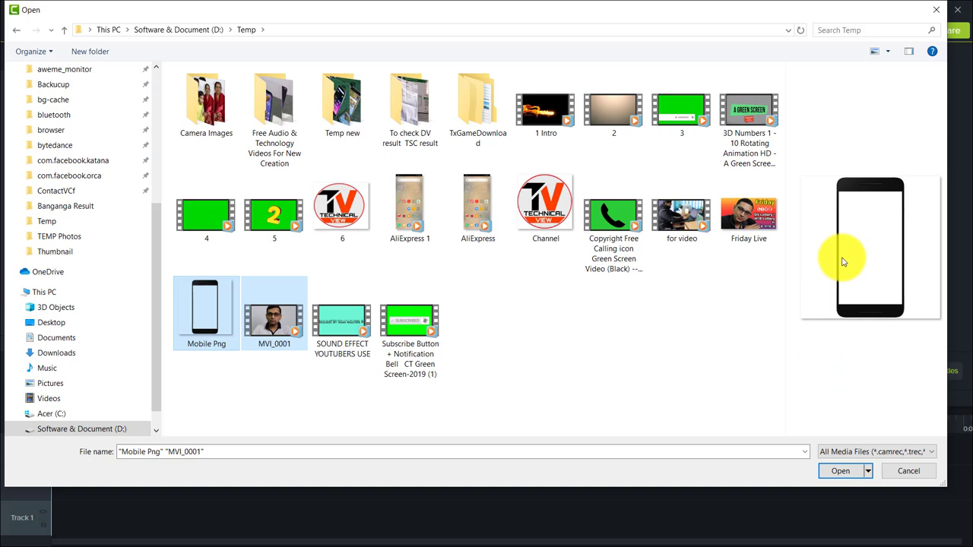
left_click(477, 218, "ctrl")
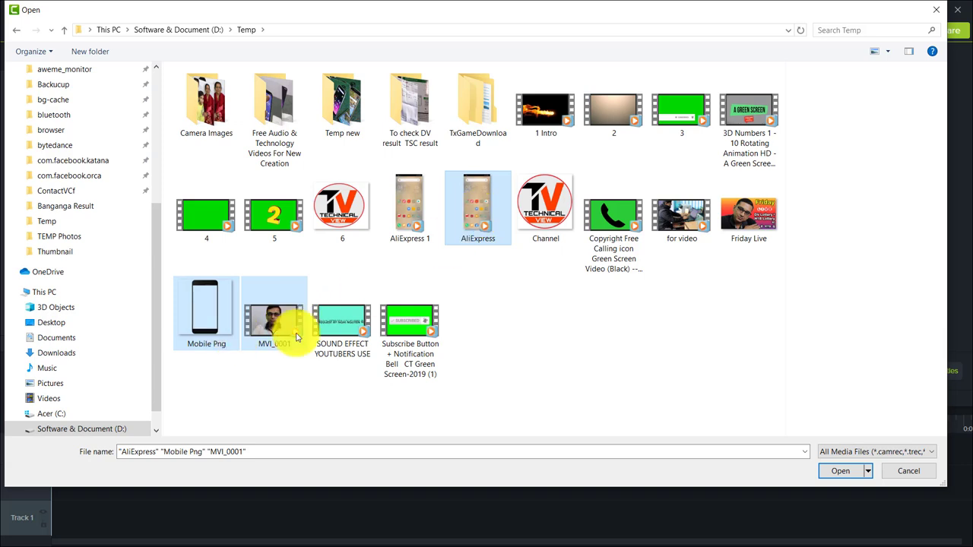
left_click(831, 472)
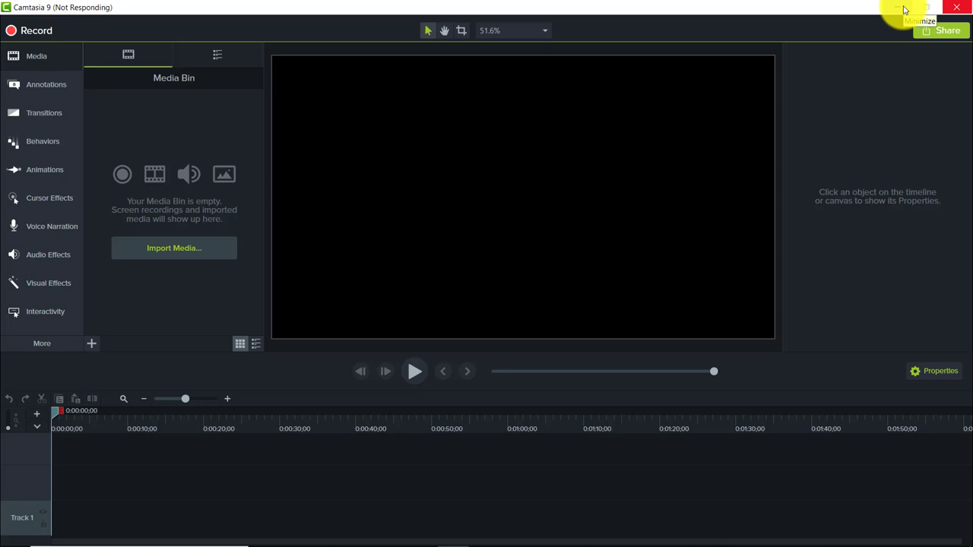
- Switch to Chrome and load google.com in a new browser tab
left_click(903, 9)
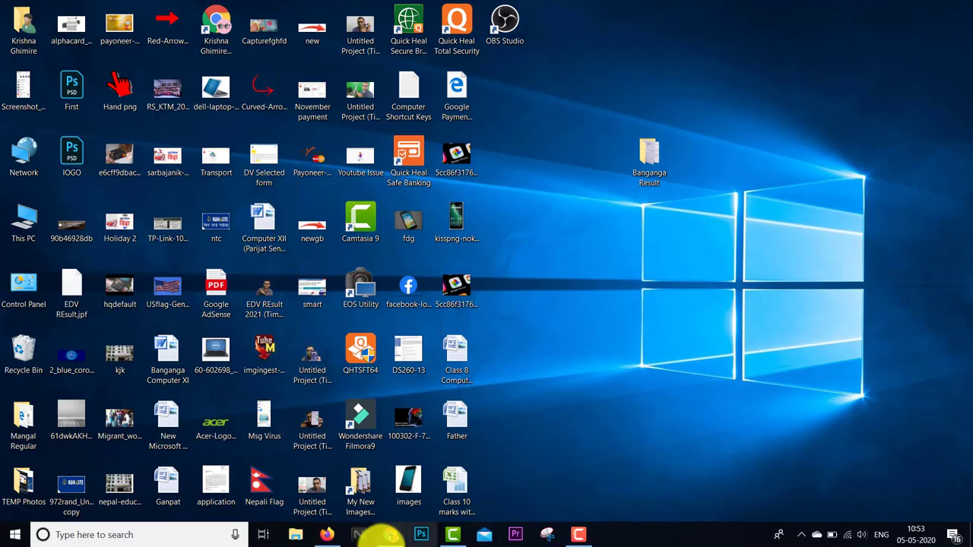
left_click(388, 536)
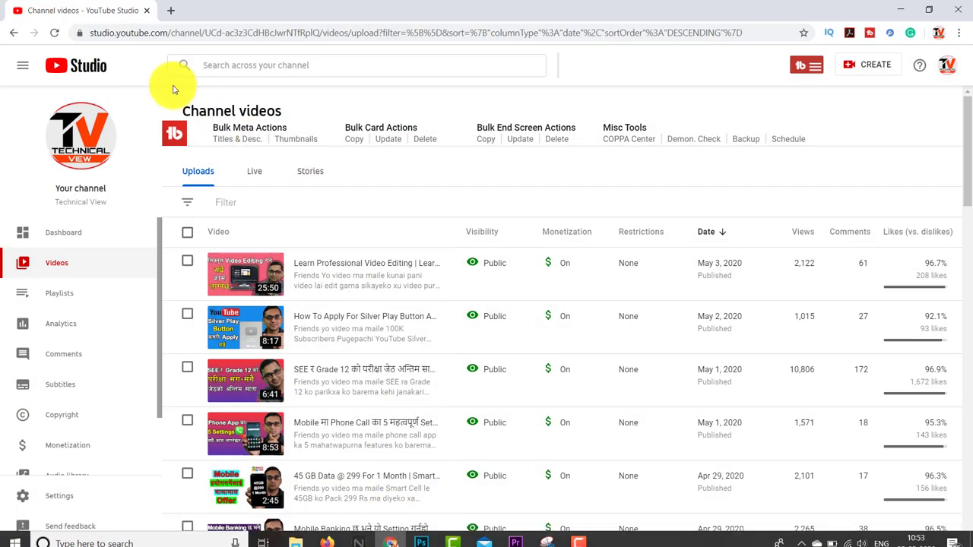
left_click(165, 11)
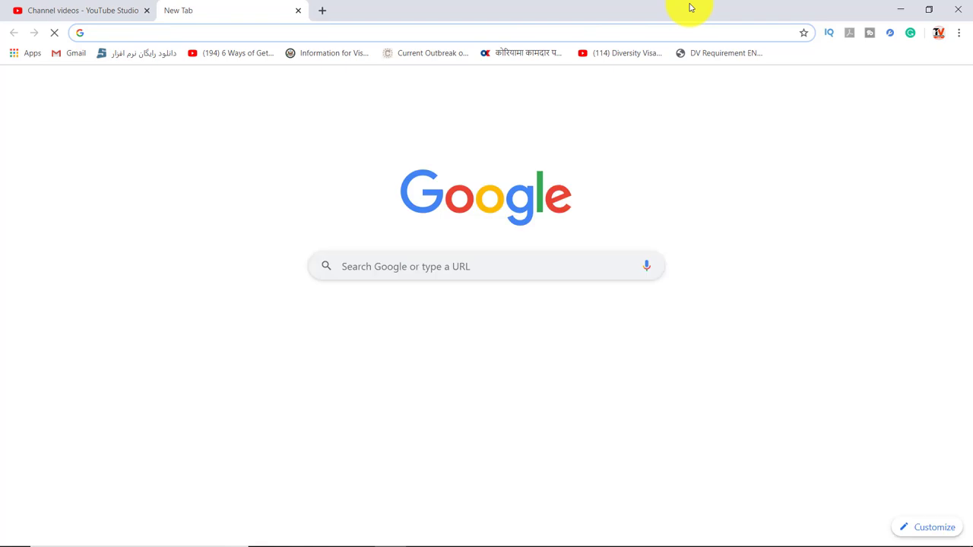
type("google.com")
key("Return")
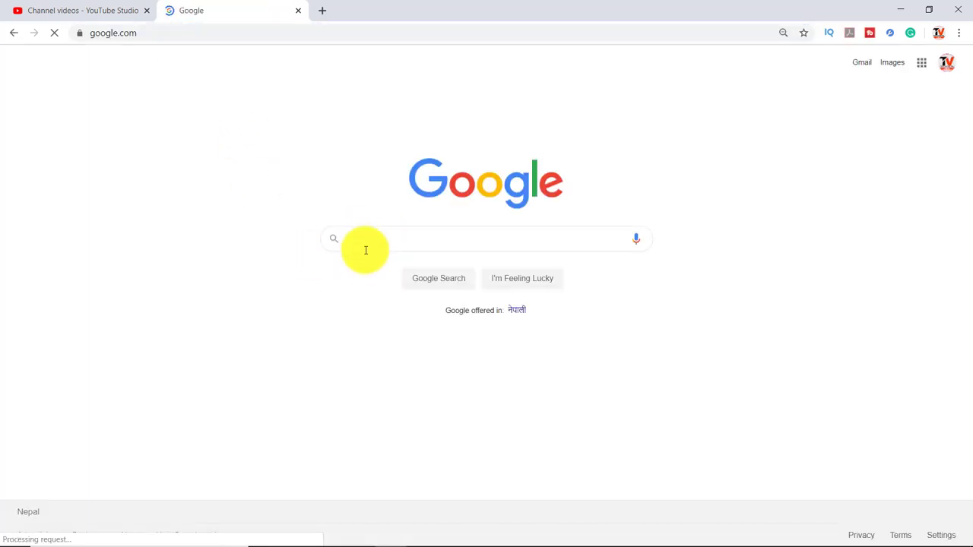
- Search Google for "mobile png frame" and show the image results
left_click(365, 246)
type("mobile")
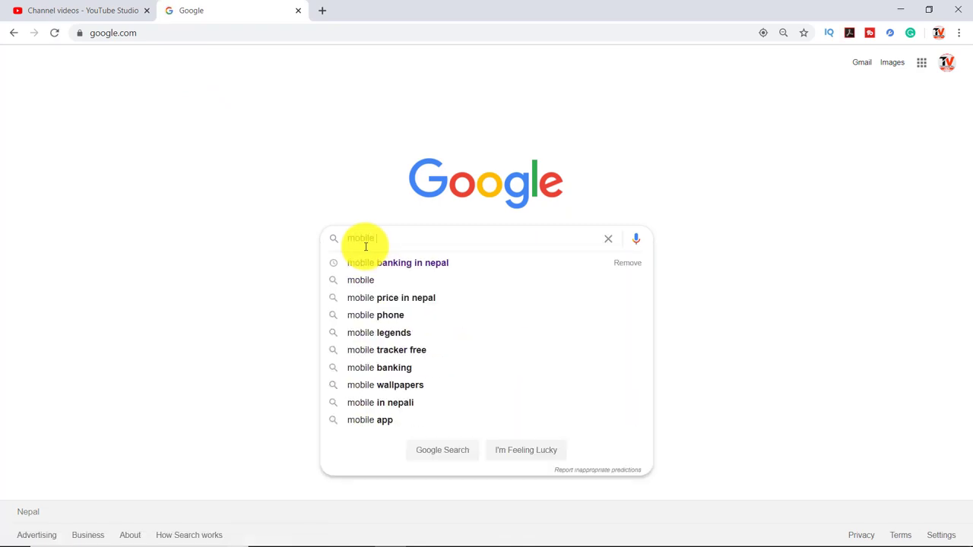
type(" png ")
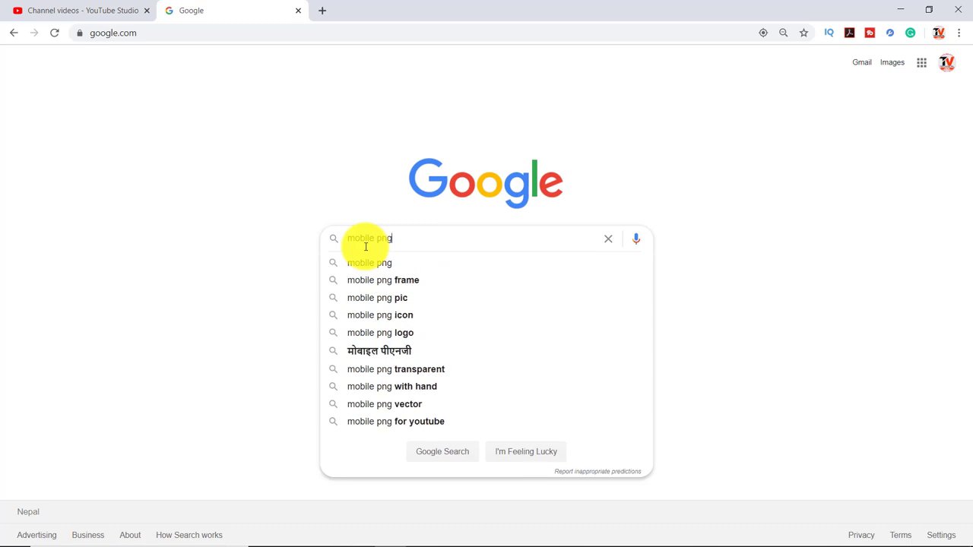
type("fr")
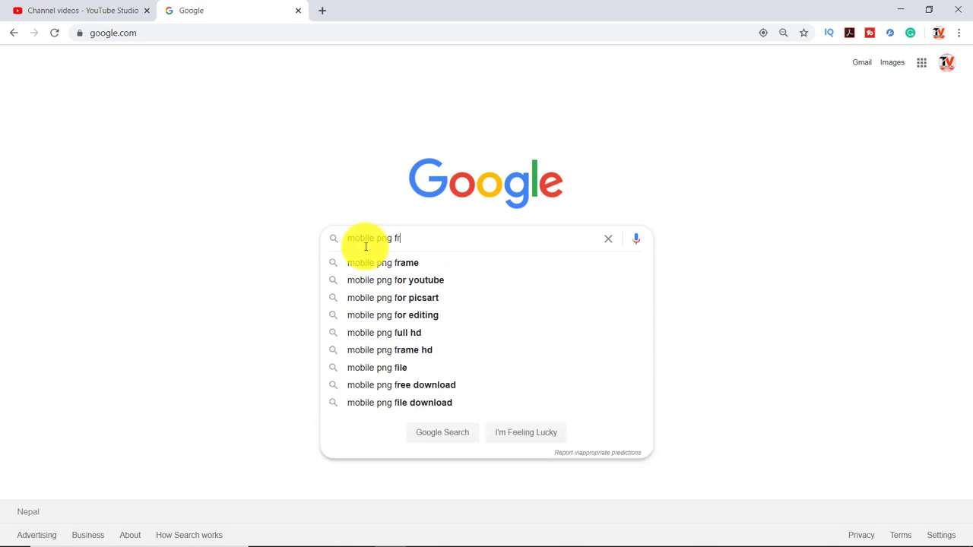
type("ame")
key("Return")
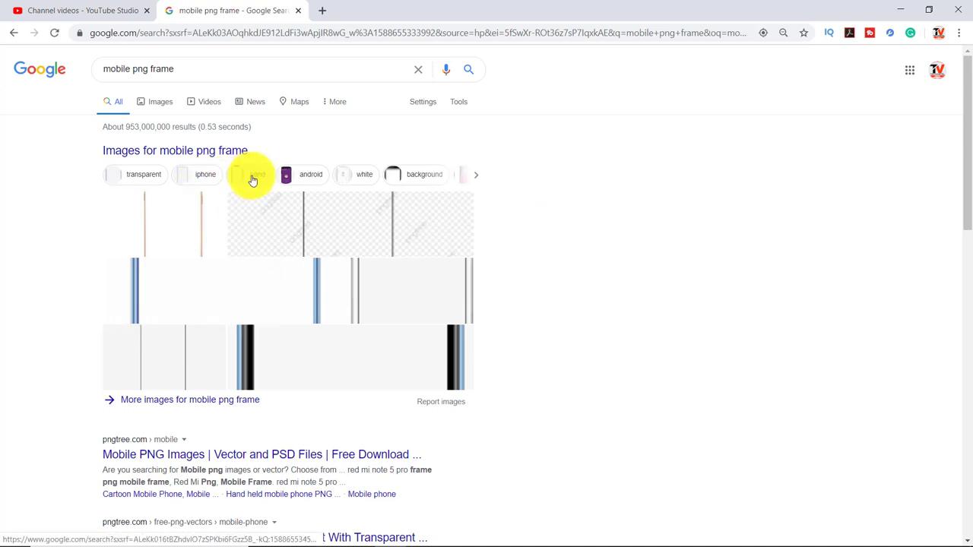
left_click(159, 101)
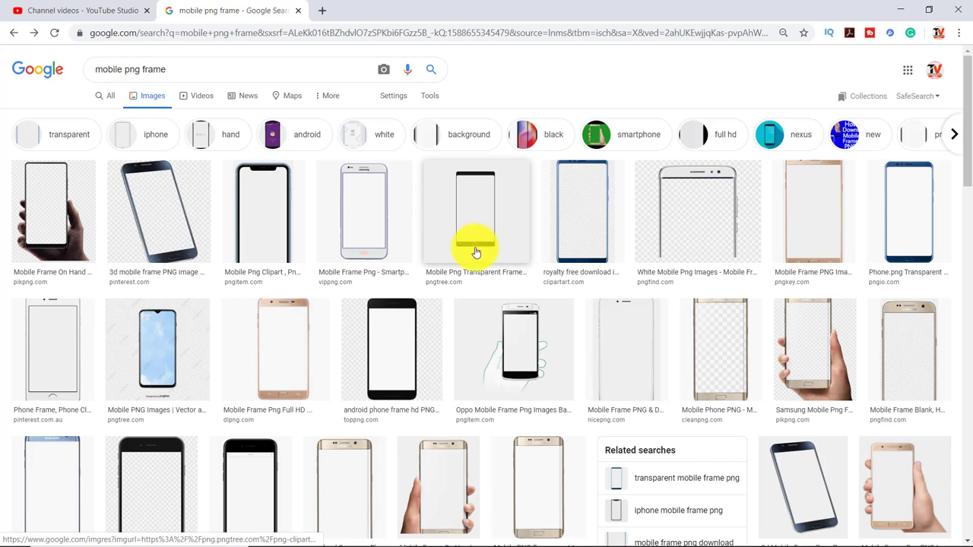
- Preview the black Pngtree, blue Clipart Art and tilted 3D Pinterest phone frame images, checking the first one's saving options
left_click(480, 231)
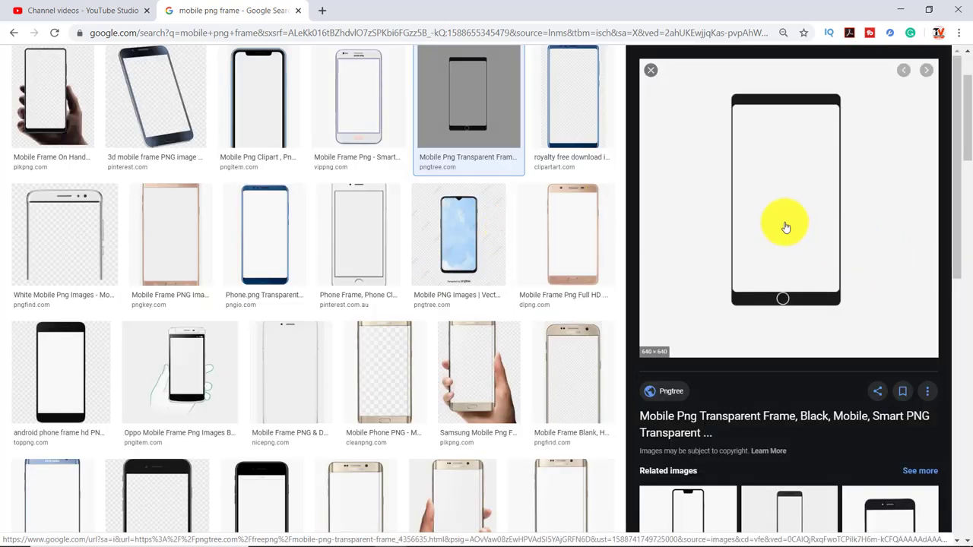
right_click(784, 226)
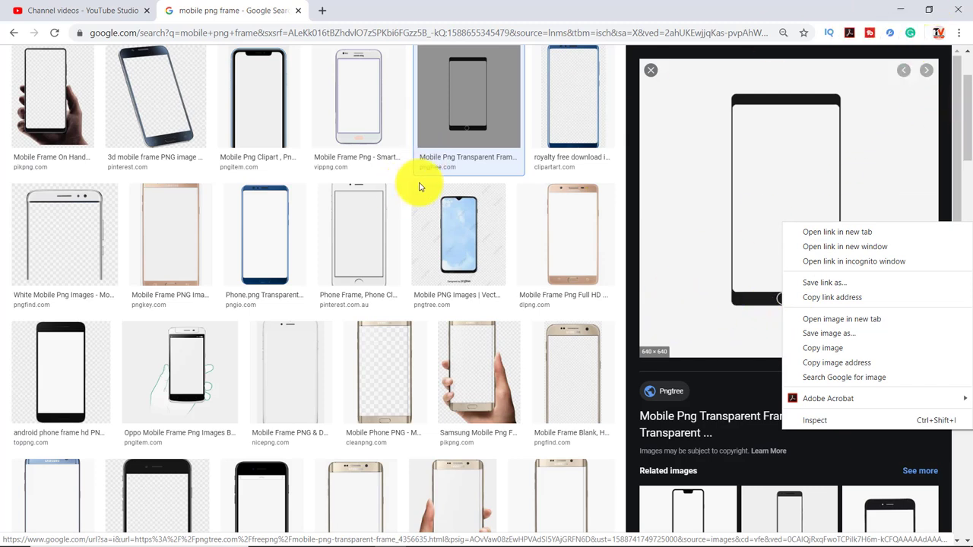
left_click(563, 120)
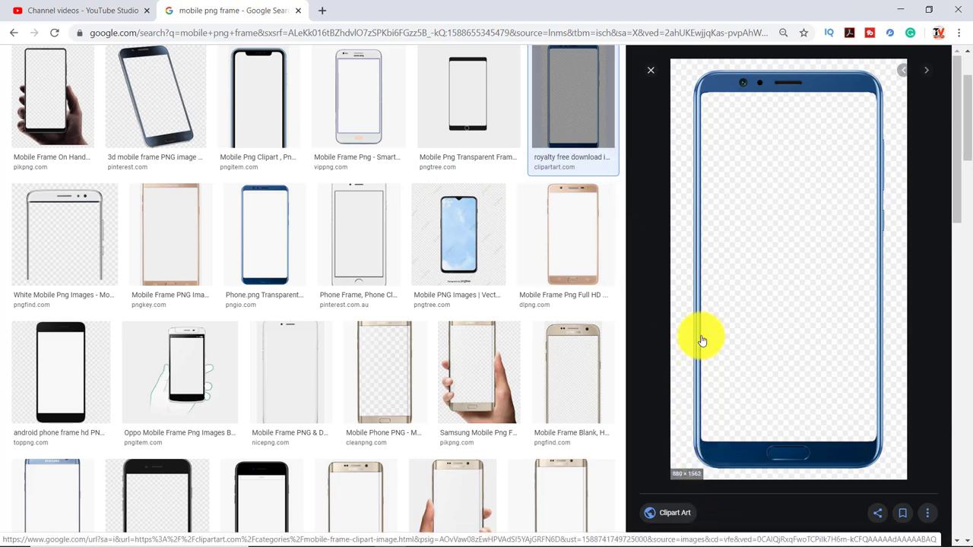
left_click(134, 116)
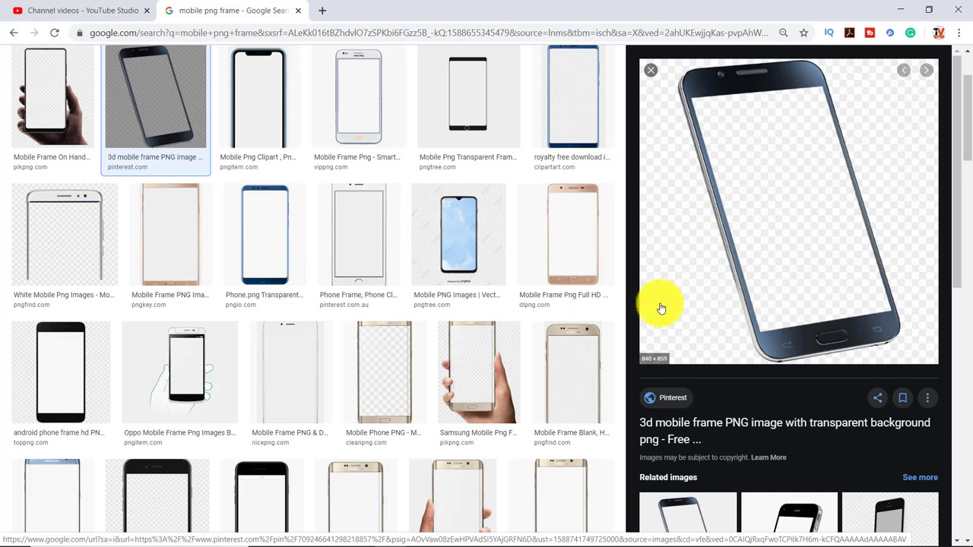
- Return to Camtasia and place the MVI_0001 video at the start of Track 1
left_click(897, 9)
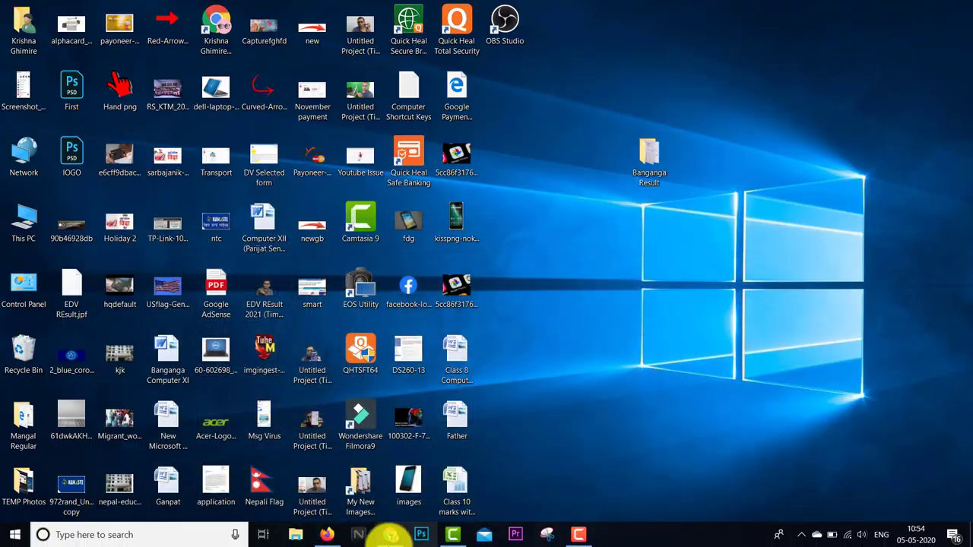
left_click(453, 535)
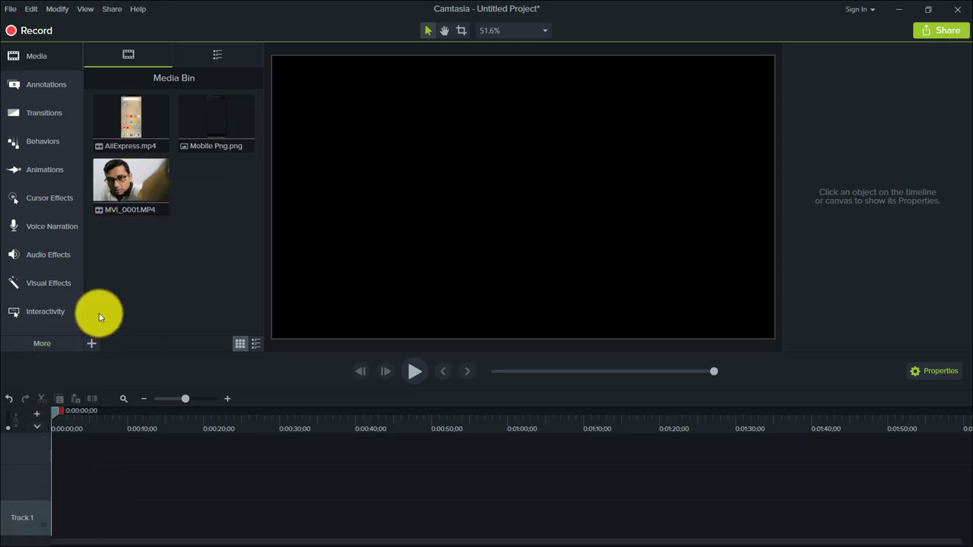
left_click_drag(119, 180, 82, 517)
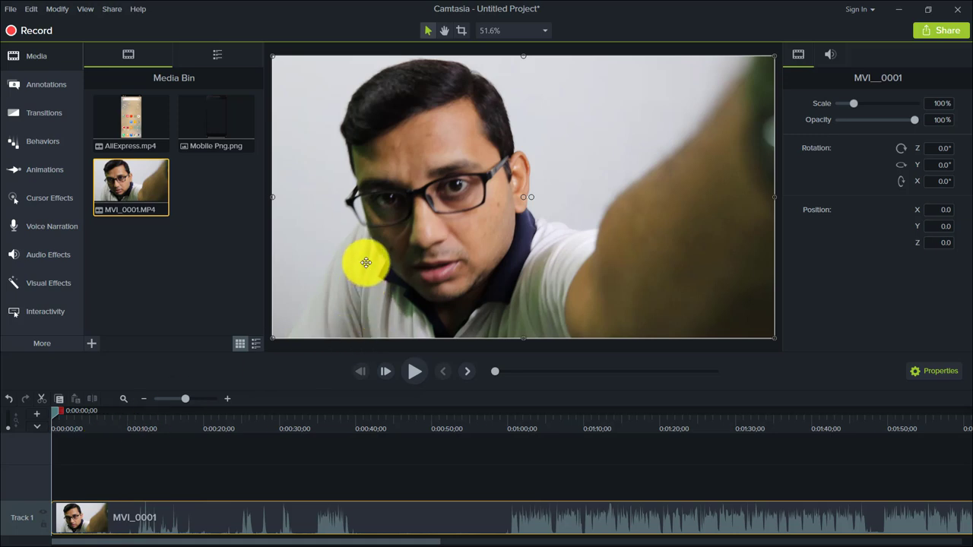
- Set the project's canvas color to the light wall tone sampled from the video, keeping the 1080p HD (1920x1080) dimensions
right_click(328, 161)
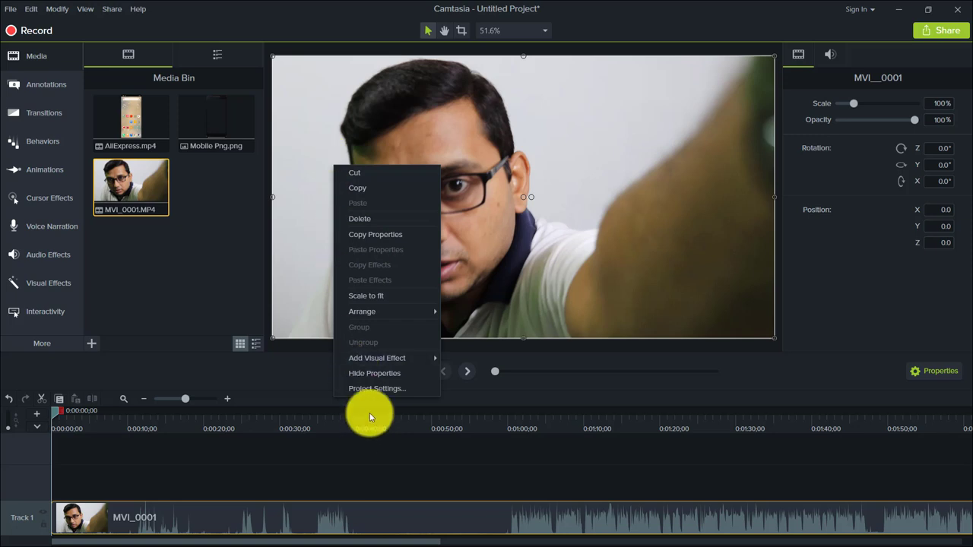
left_click(372, 389)
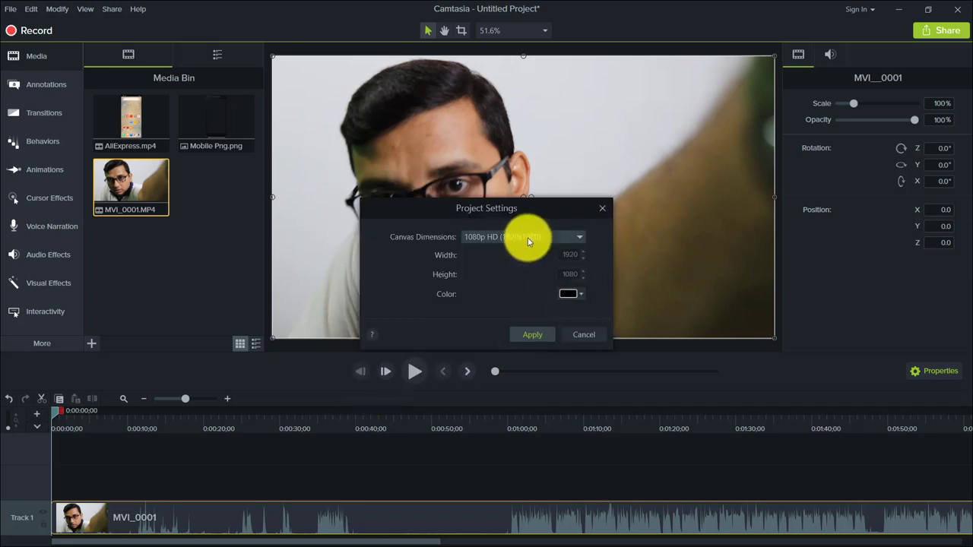
left_click(576, 237)
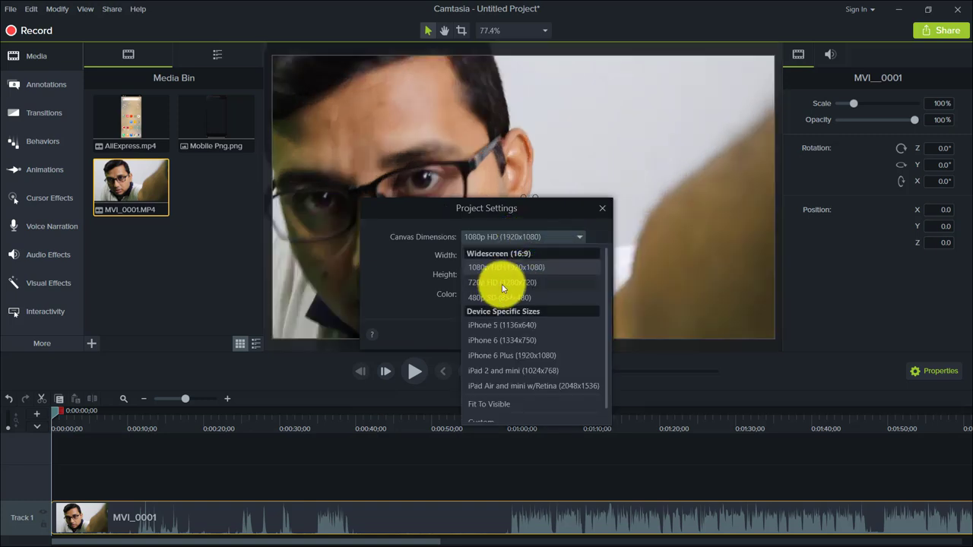
left_click(538, 239)
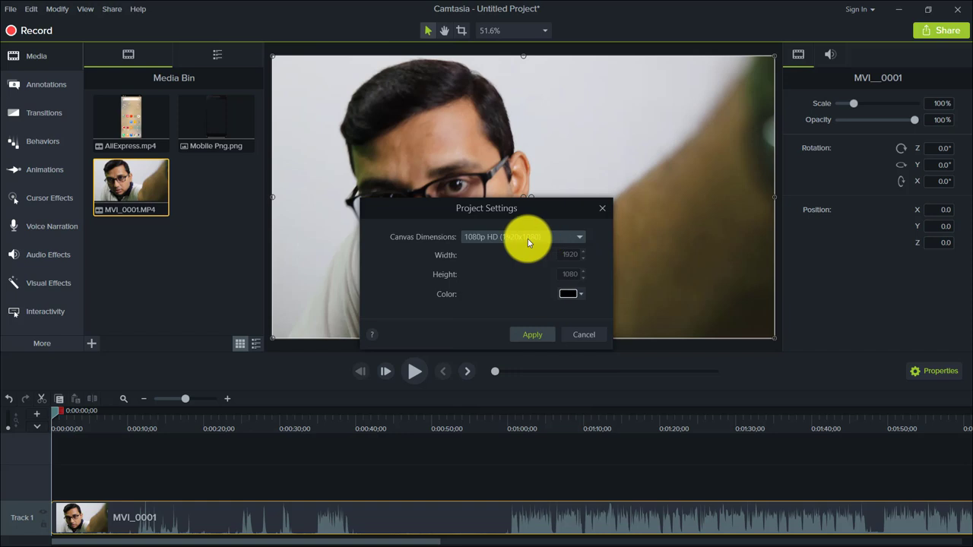
left_click(569, 293)
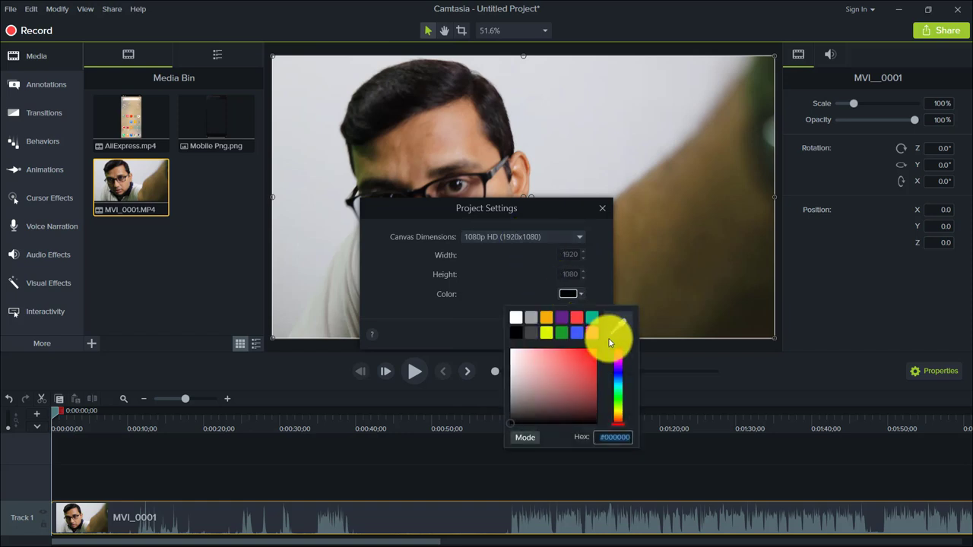
left_click(621, 321)
left_click(577, 88)
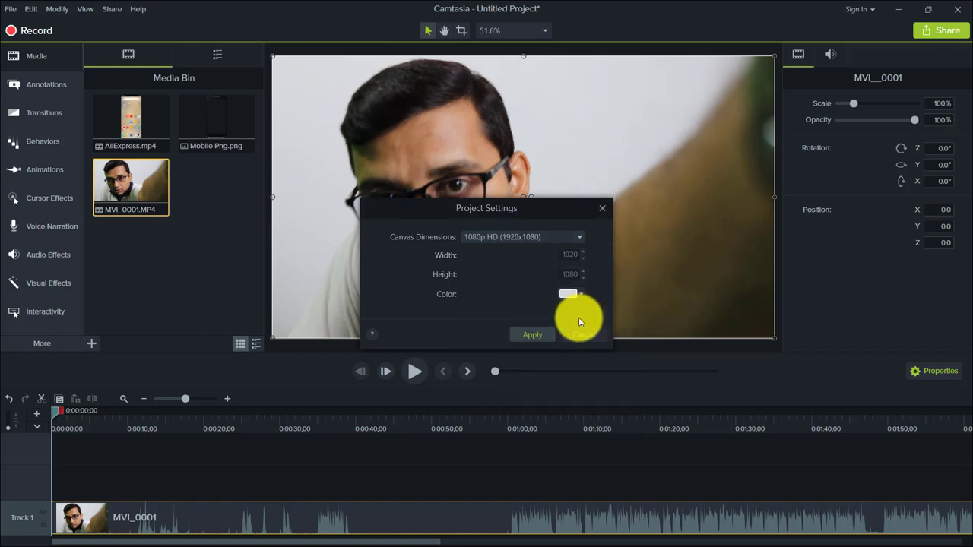
left_click(542, 336)
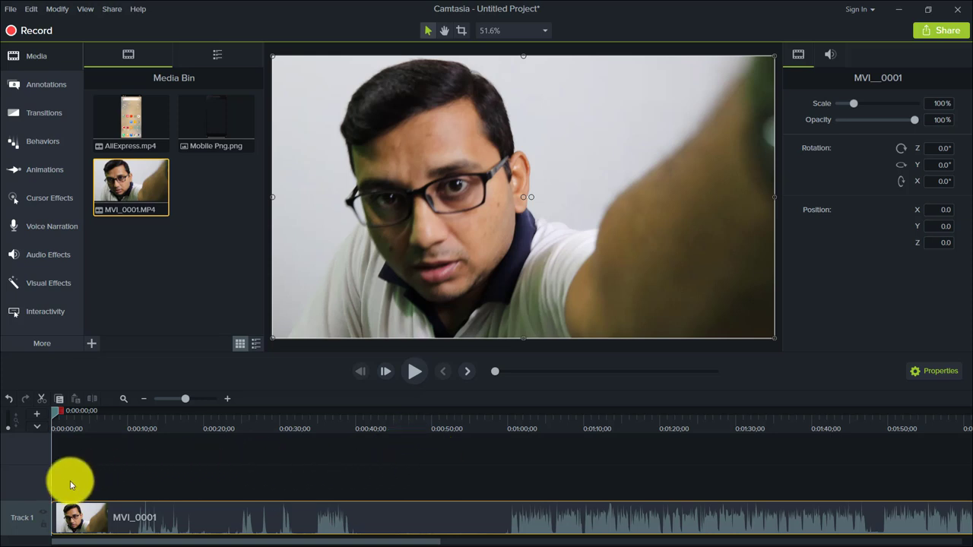
- Cut the opening section of the MVI_0001 clip from the start up to 0:00:59;26
left_click(89, 522)
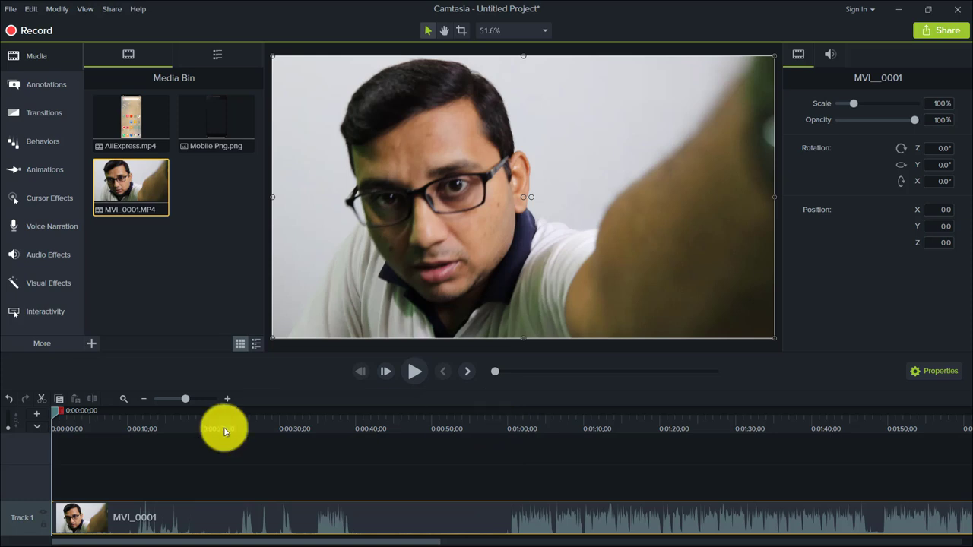
left_click_drag(61, 409, 514, 432)
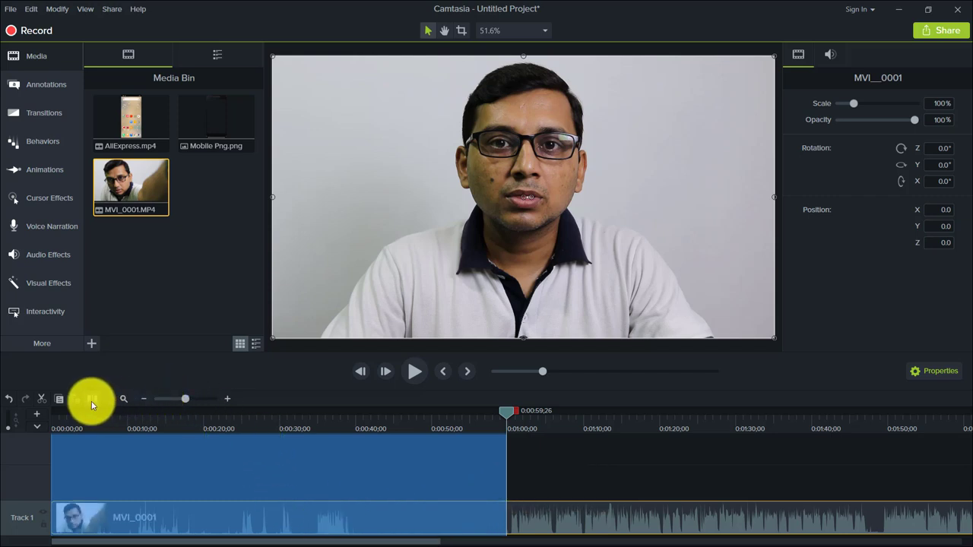
left_click(43, 400)
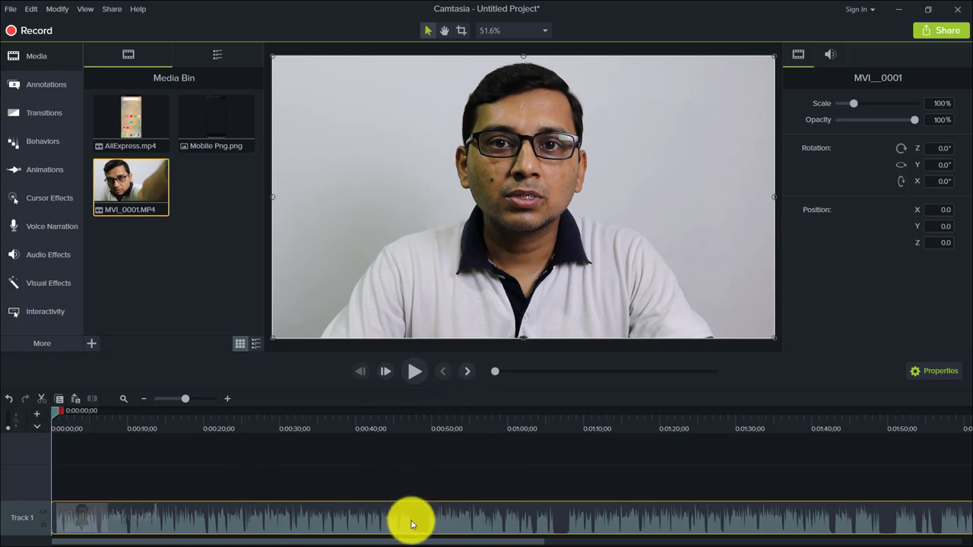
- Split the MVI_0001 clip at 0:00:48;00 and move its second part to start at about 0:01:35 on Track 1
left_click(354, 411)
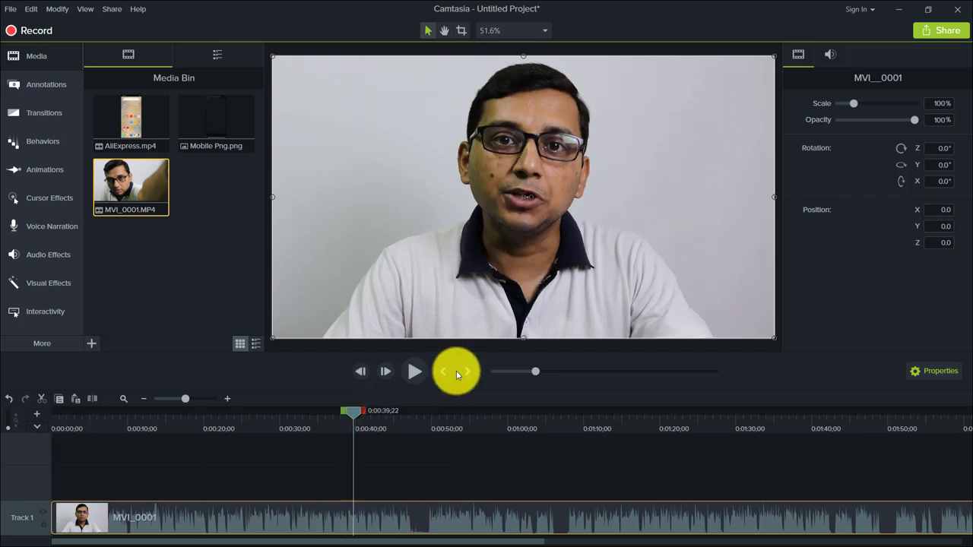
left_click_drag(343, 425, 417, 425)
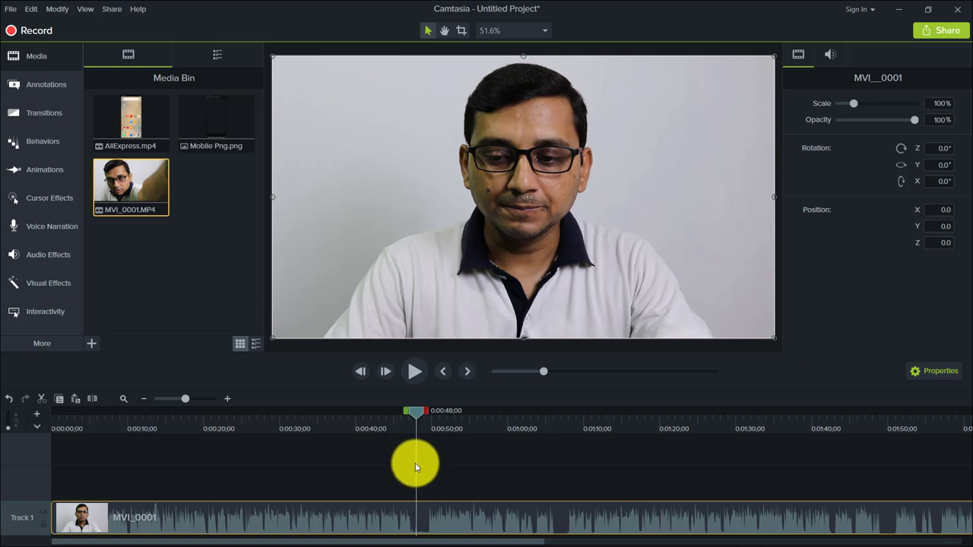
left_click(94, 400)
left_click_drag(445, 515, 535, 524)
left_click_drag(803, 518, 803, 515)
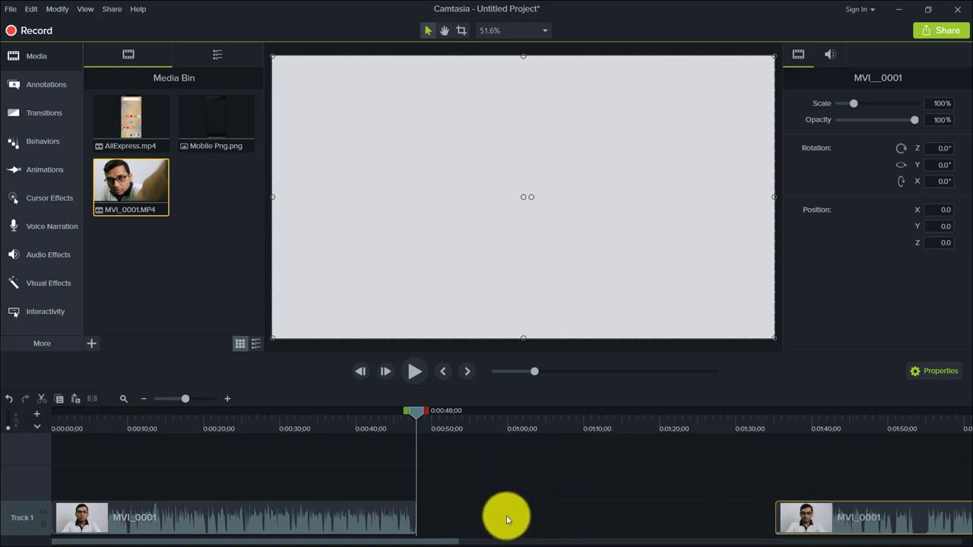
- Place Mobile Png.png right after the first MVI_0001 clip on Track 1 and enlarge it to full canvas height, about 125.7% scale
left_click_drag(415, 415, 428, 417)
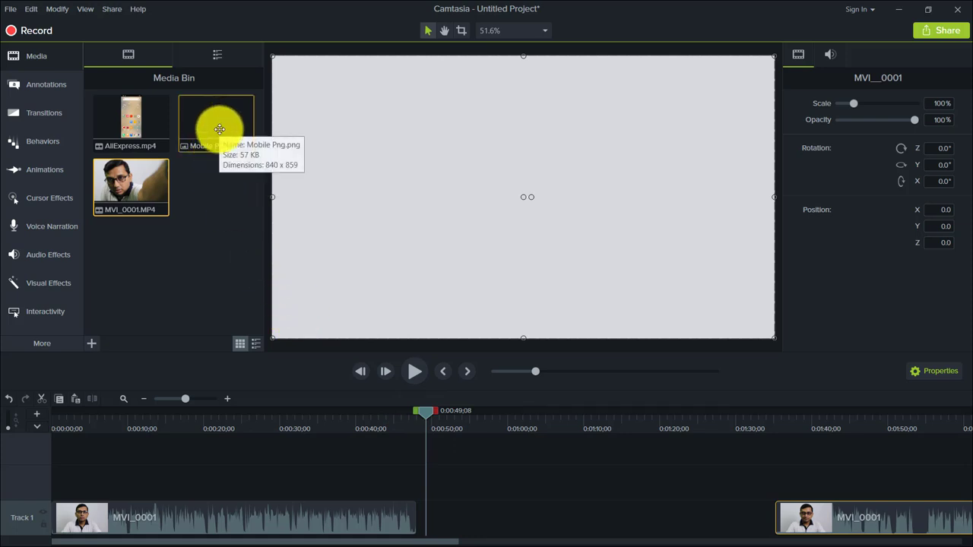
left_click_drag(217, 126, 415, 514)
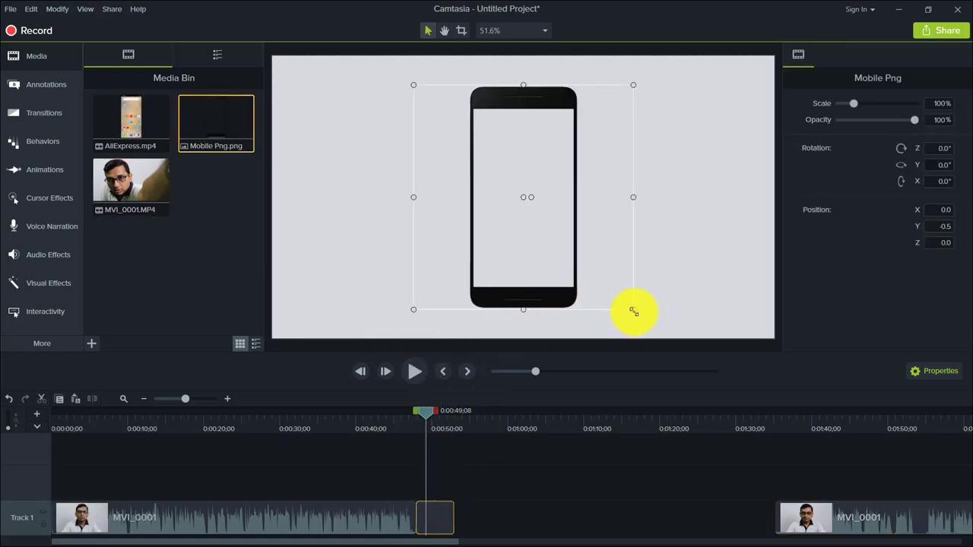
left_click_drag(639, 322, 652, 341)
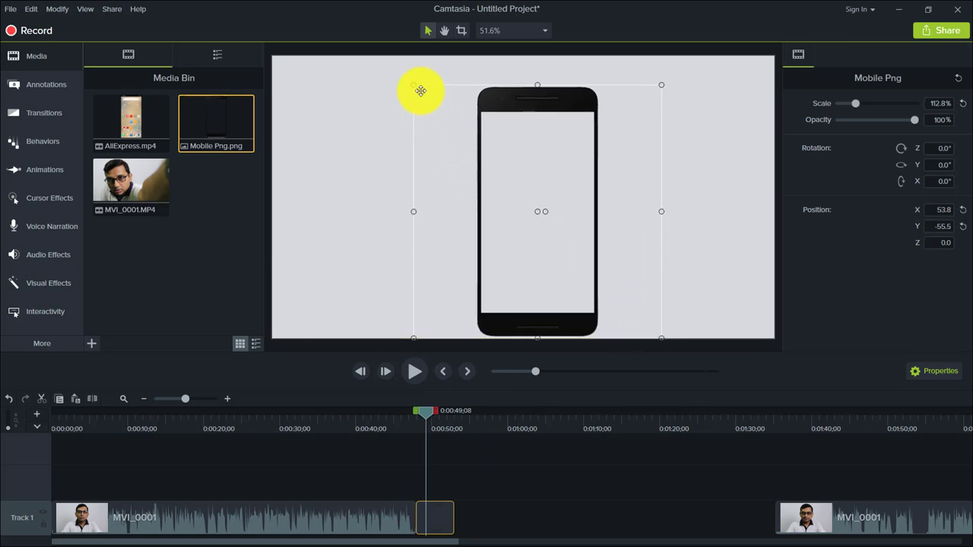
left_click_drag(414, 85, 384, 60)
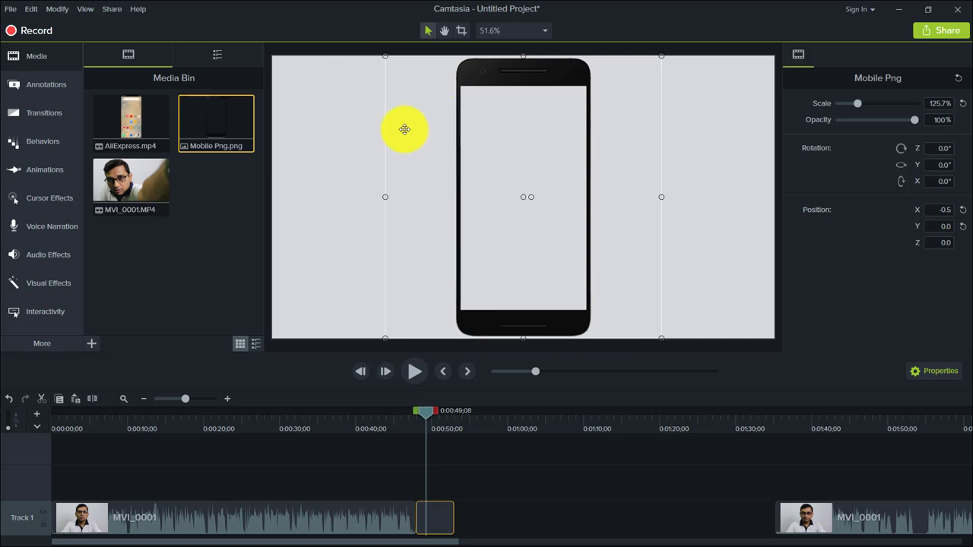
- Place AliExpress.mp4 on Track 2 starting at 0:00:48;00 and shift the second MVI_0001 clip to about 0:04:50
left_click(131, 131)
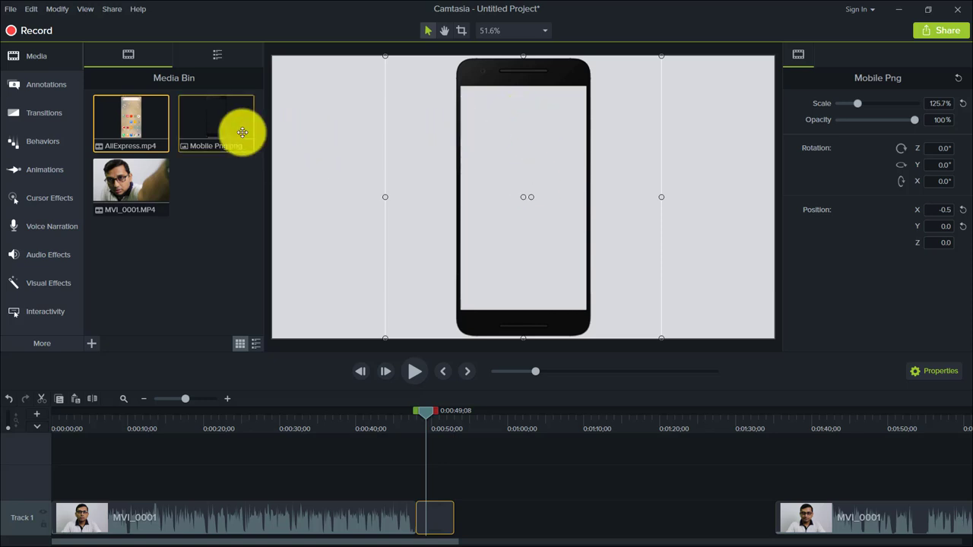
left_click_drag(130, 126, 416, 488)
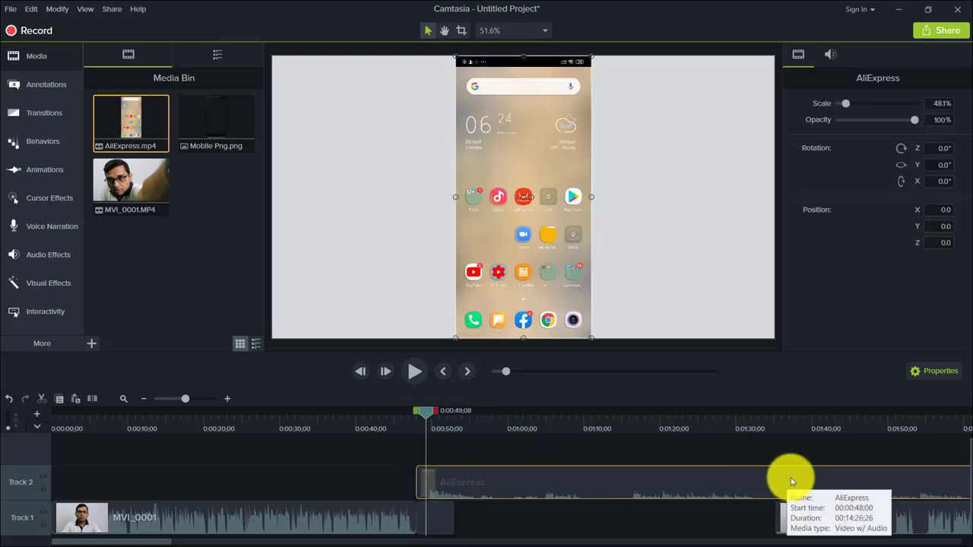
left_click(176, 400)
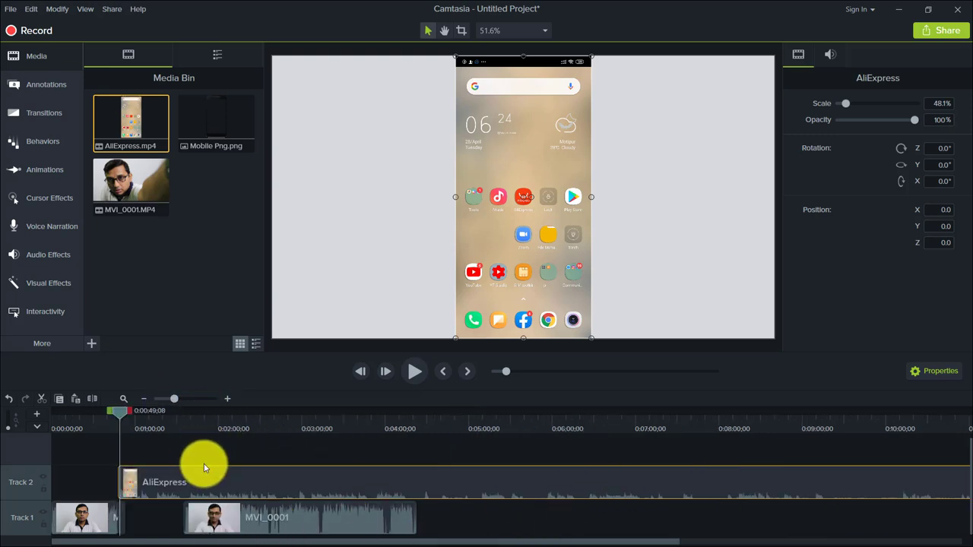
left_click_drag(219, 521, 488, 527)
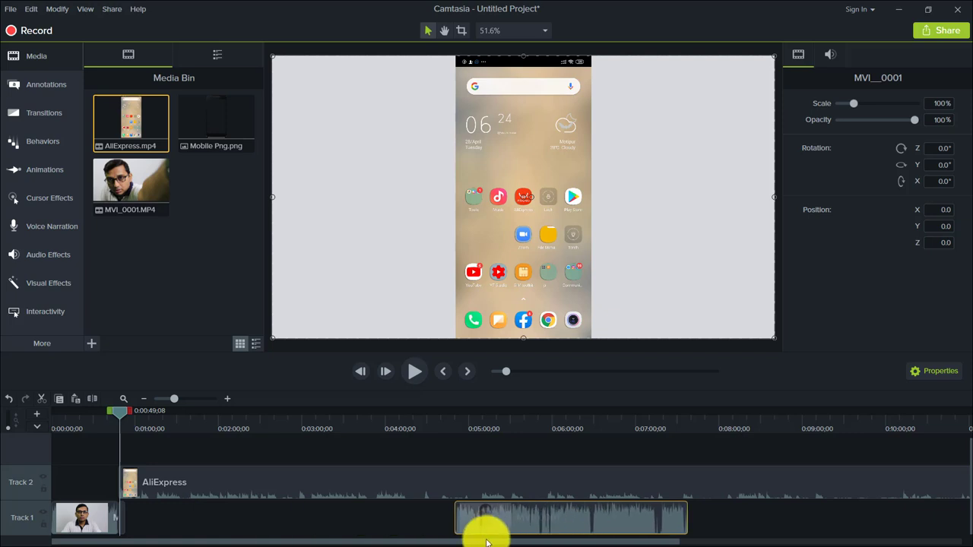
- Split the AliExpress clip at 0:03:53;09 and delete the part after it
left_click(367, 414)
left_click_drag(367, 415, 376, 416)
left_click(406, 478)
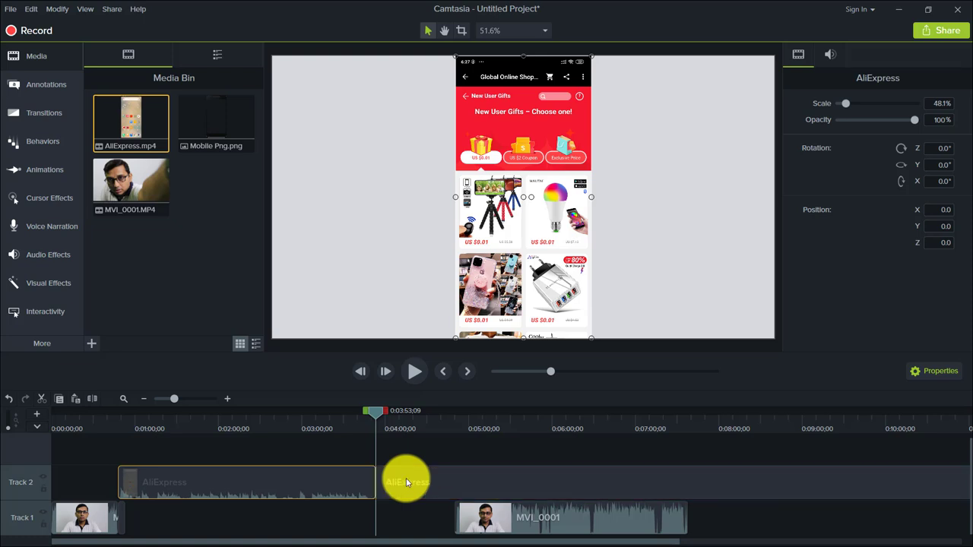
key("s")
left_click(410, 492)
key("Delete")
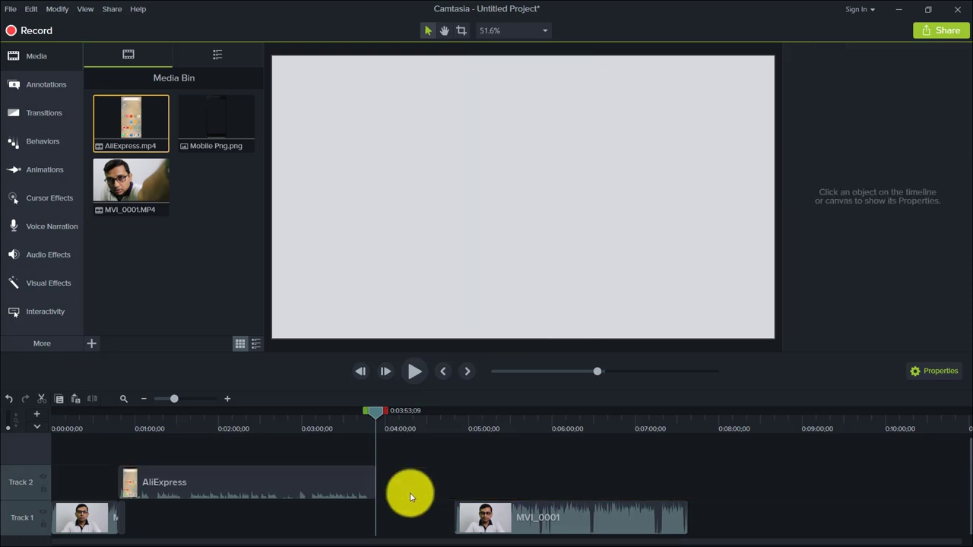
- Extend the Mobile Png clip on Track 1 to end at about 0:02:05
left_click_drag(156, 409, 185, 399)
left_click(144, 517)
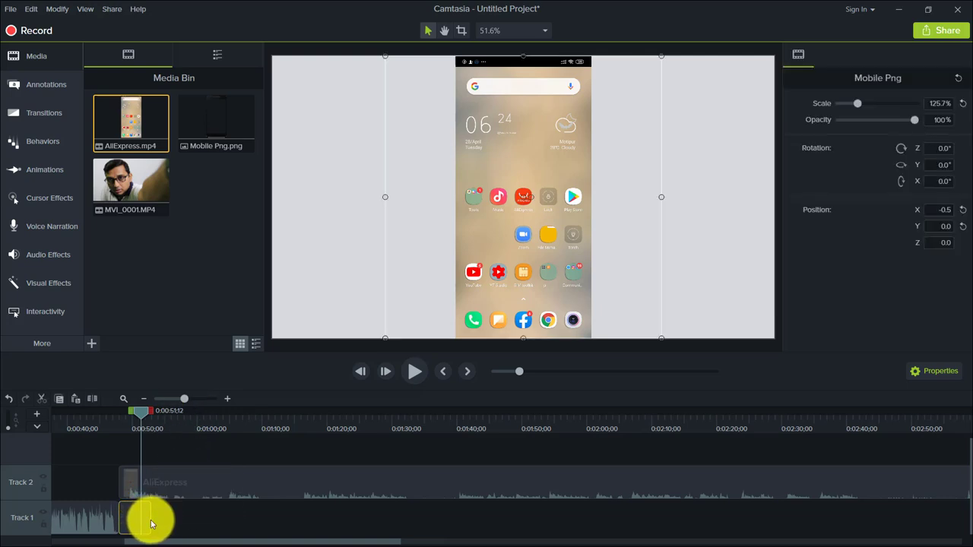
left_click_drag(150, 520, 619, 524)
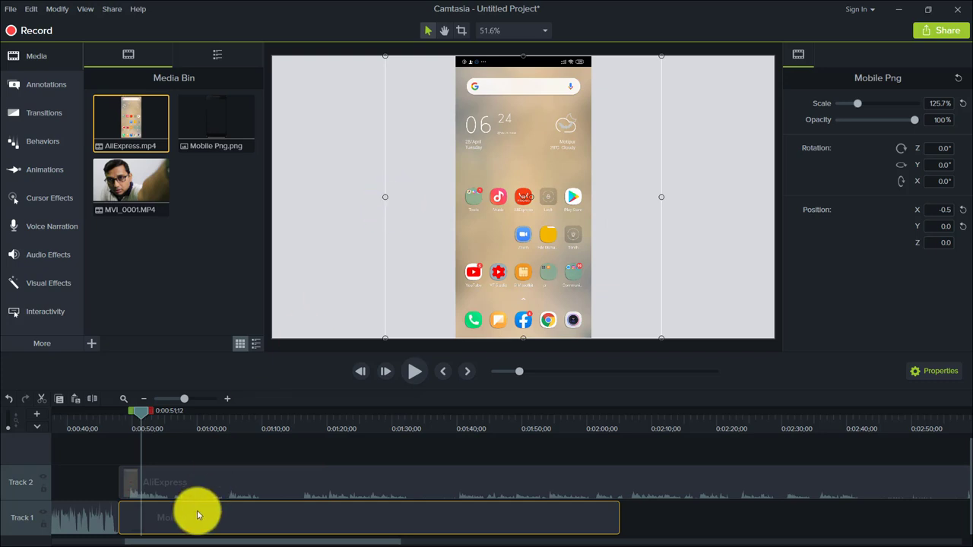
- Resize the AliExpress video to fit the phone frame's screen, at about 45.6% scale and position X 1.0, Y -1.9
left_click(174, 483)
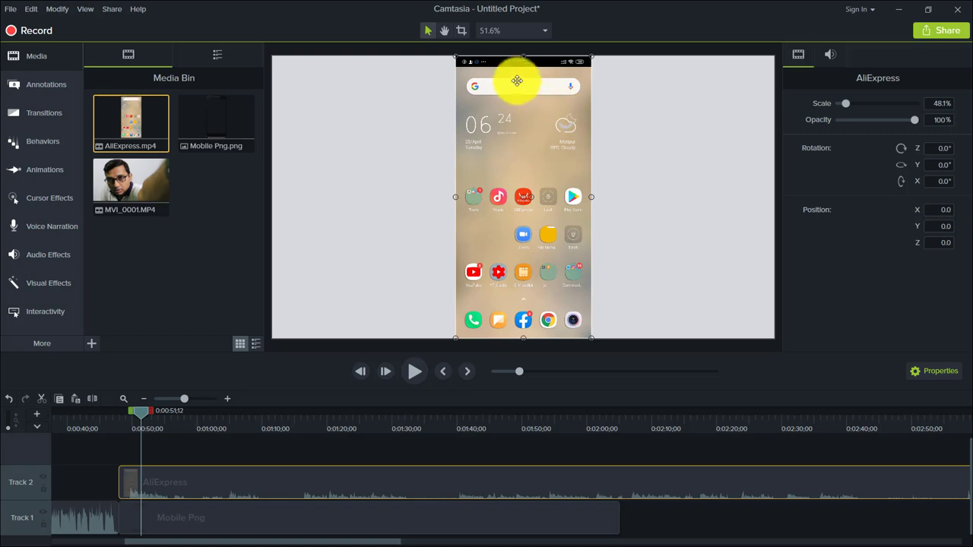
left_click_drag(522, 58, 520, 74)
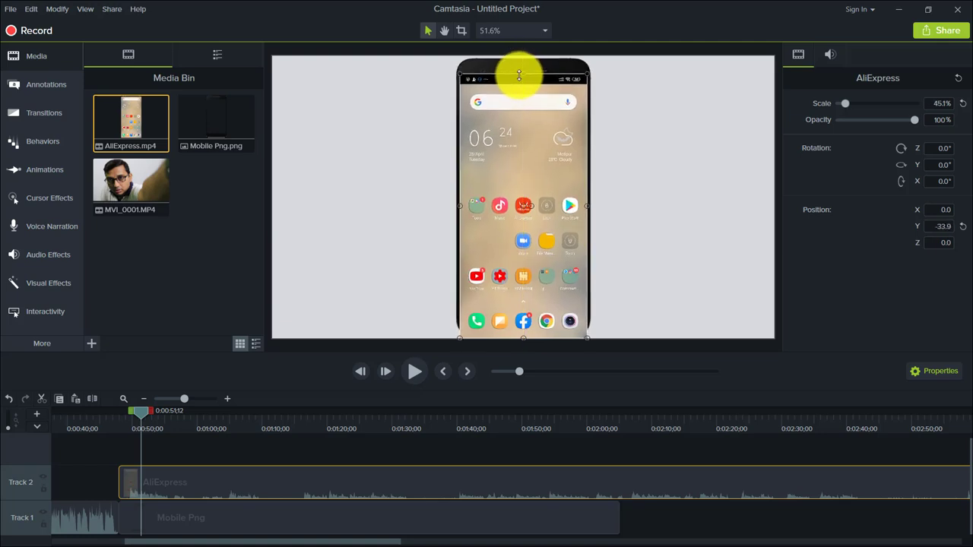
mouse_move(522, 340)
left_mouse_down()
mouse_move(521, 312)
mouse_move(523, 323)
left_mouse_up()
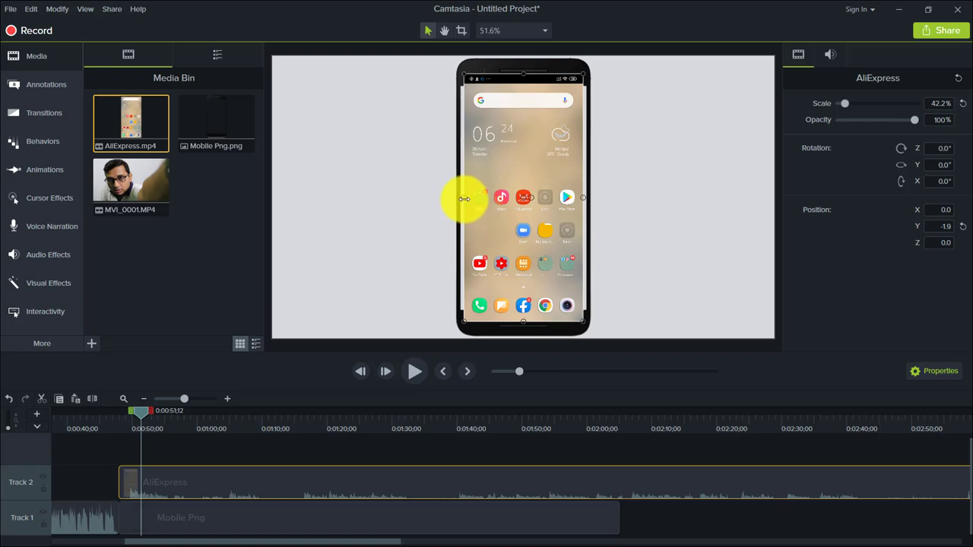
left_click_drag(464, 198, 459, 199)
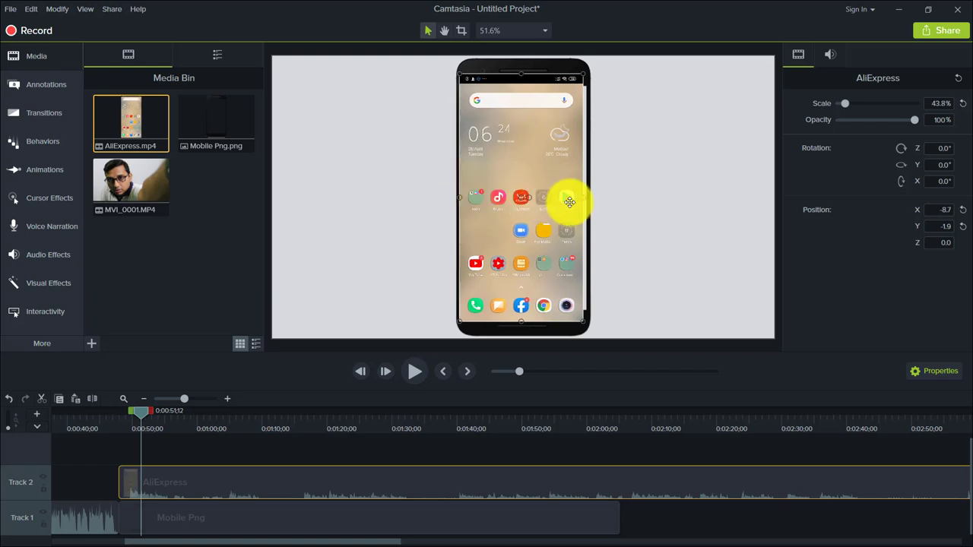
left_click_drag(580, 198, 586, 198)
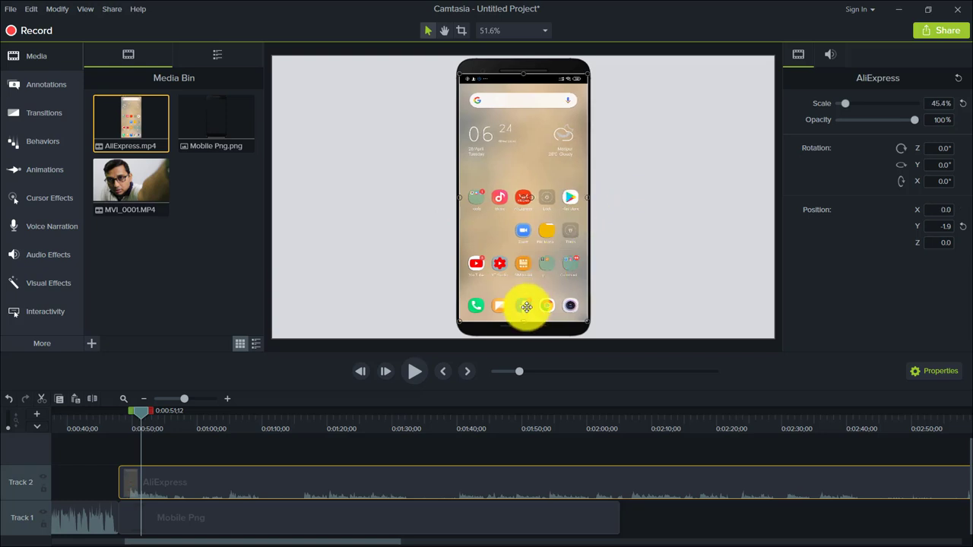
left_click_drag(589, 198, 587, 197)
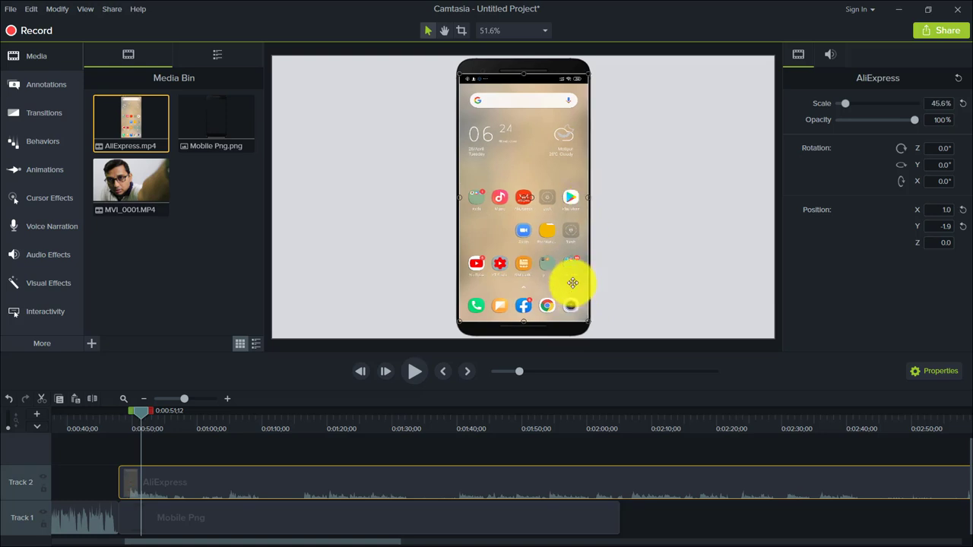
left_click(623, 256)
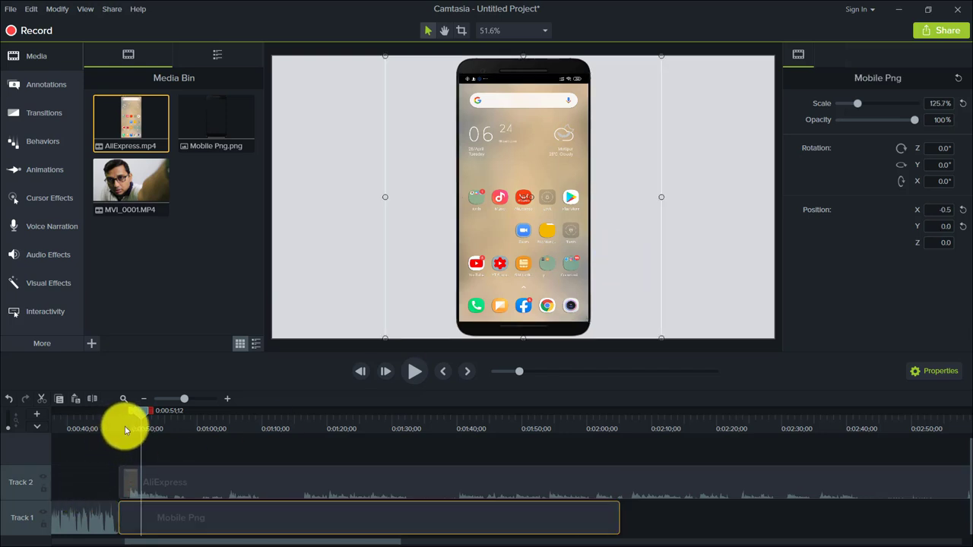
- Play back the framed phone recording from about 0:00:48 to 0:00:56 to check the fit
left_click_drag(143, 416, 120, 412)
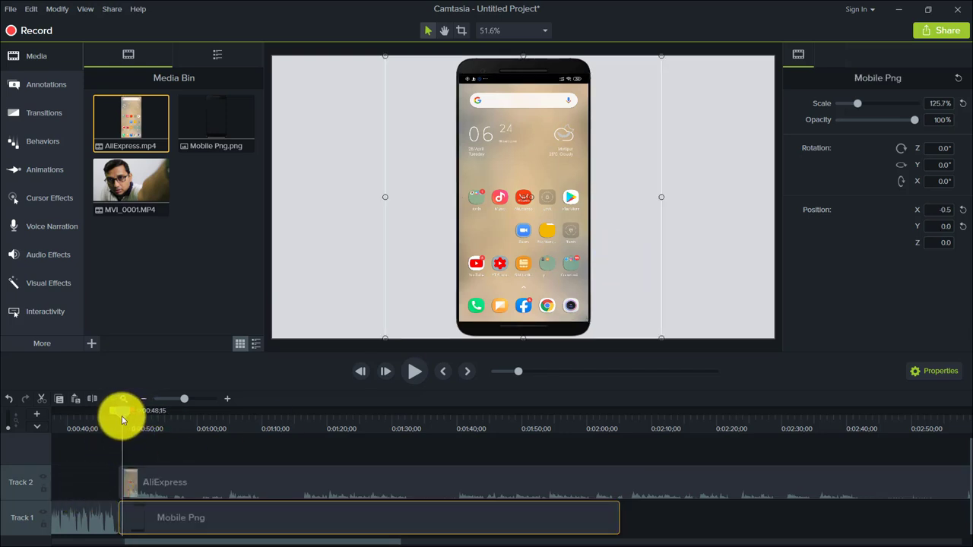
left_click(409, 374)
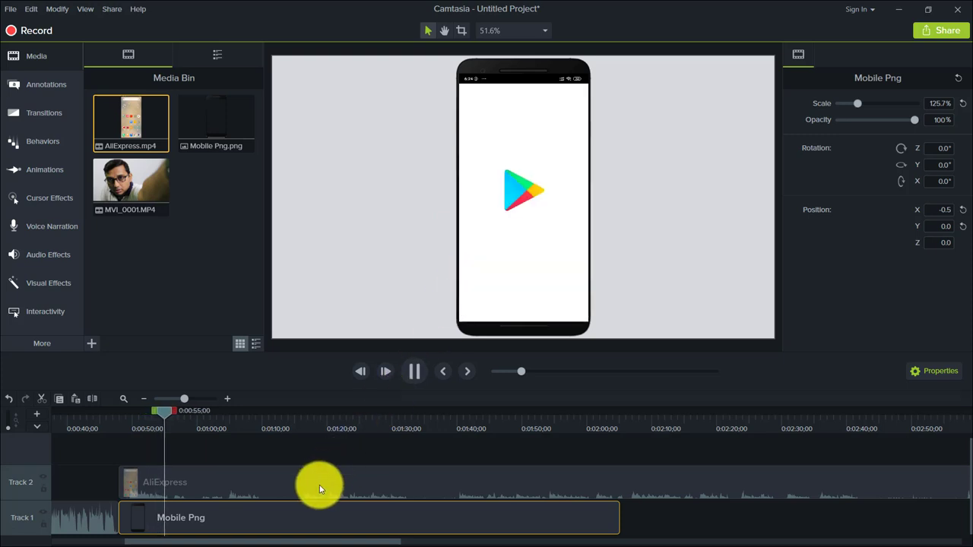
key("space")
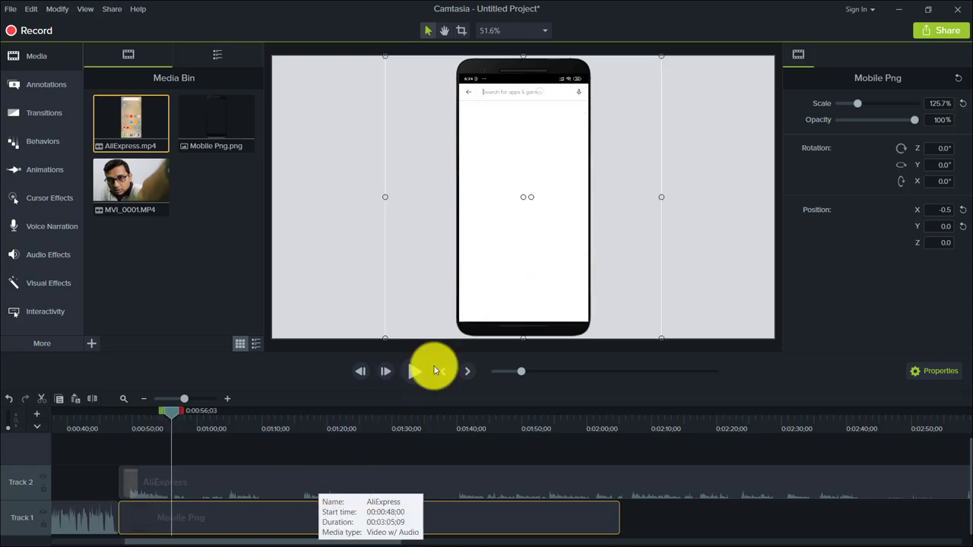
- Turn on audio editing for the AliExpress clip on Track 2
right_click(329, 479)
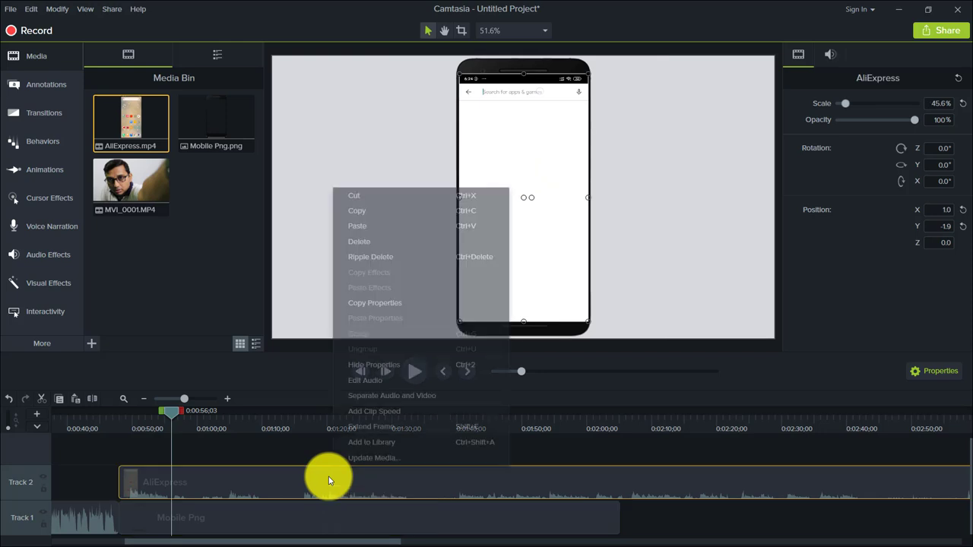
right_click(318, 482)
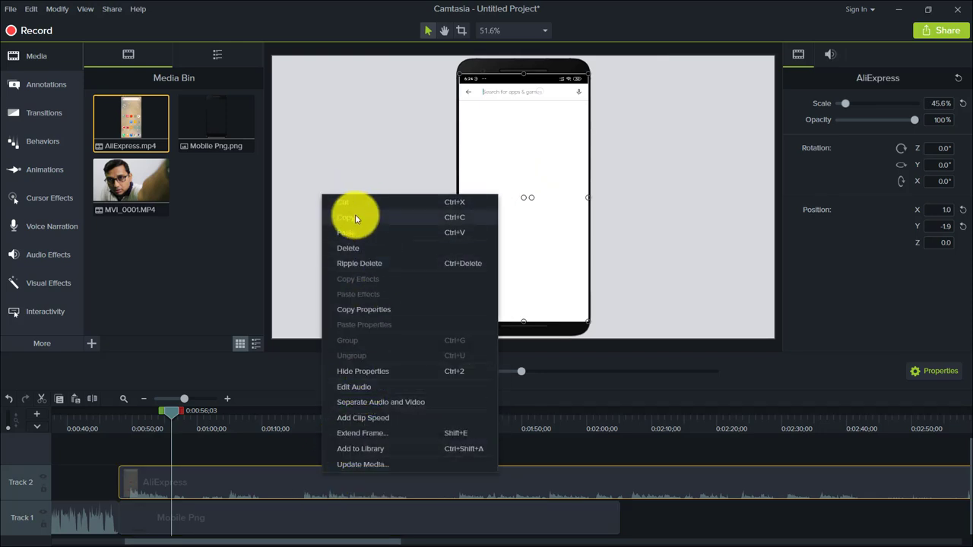
left_click(362, 388)
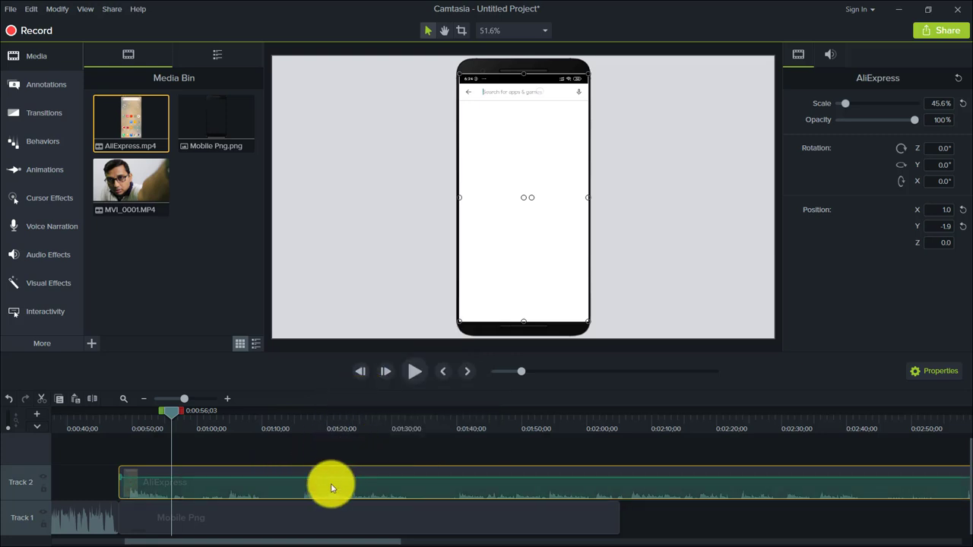
- Raise the AliExpress clip's audio level to the maximum and listen to it from about 0:00:49
left_click_drag(330, 477, 335, 459)
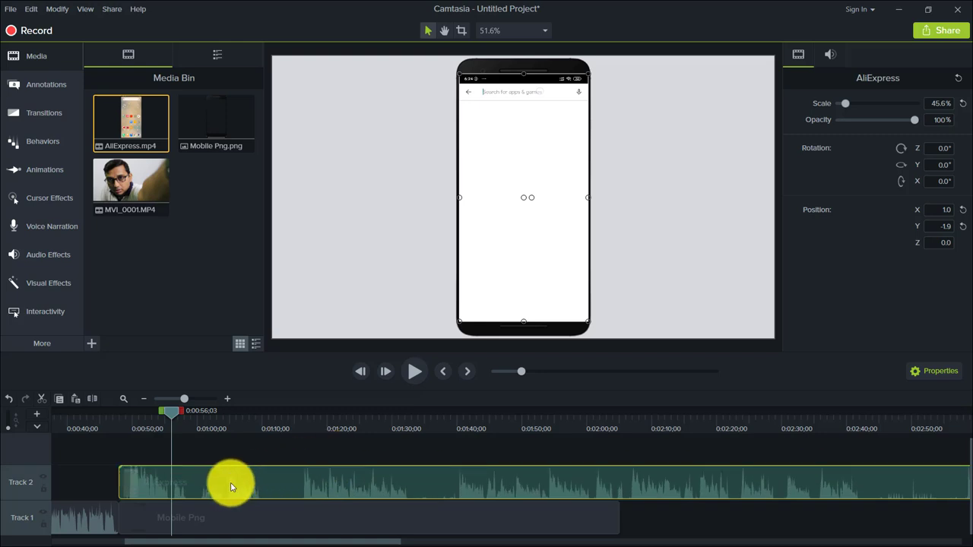
left_click(126, 420)
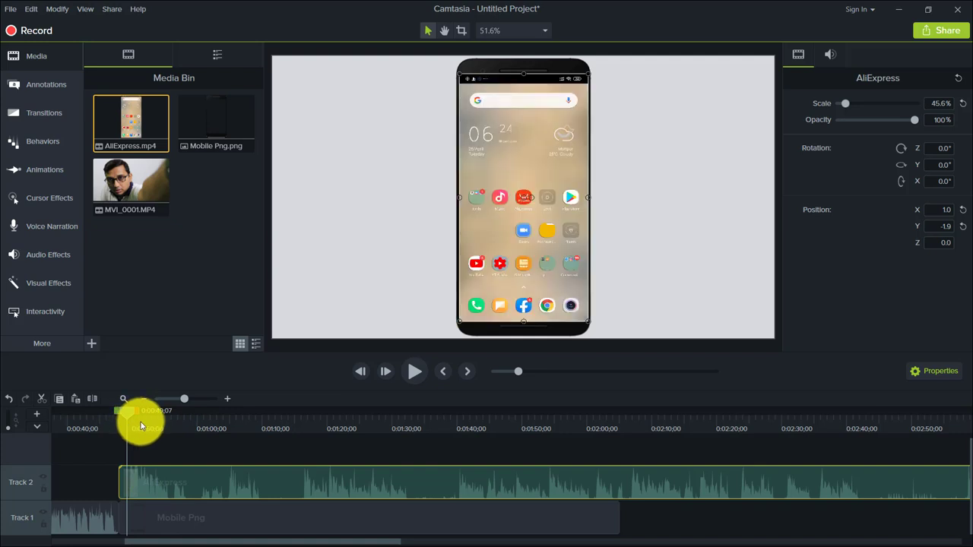
key("space")
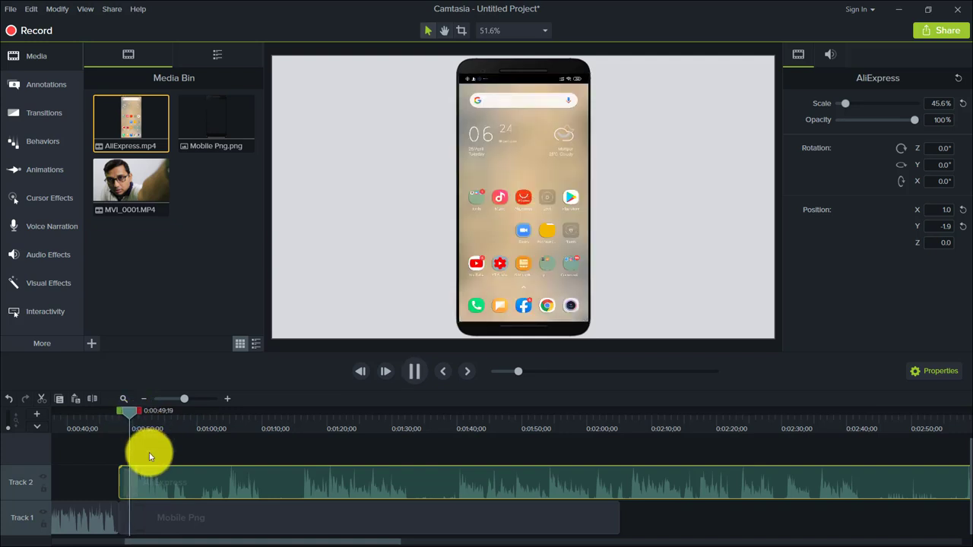
key("space")
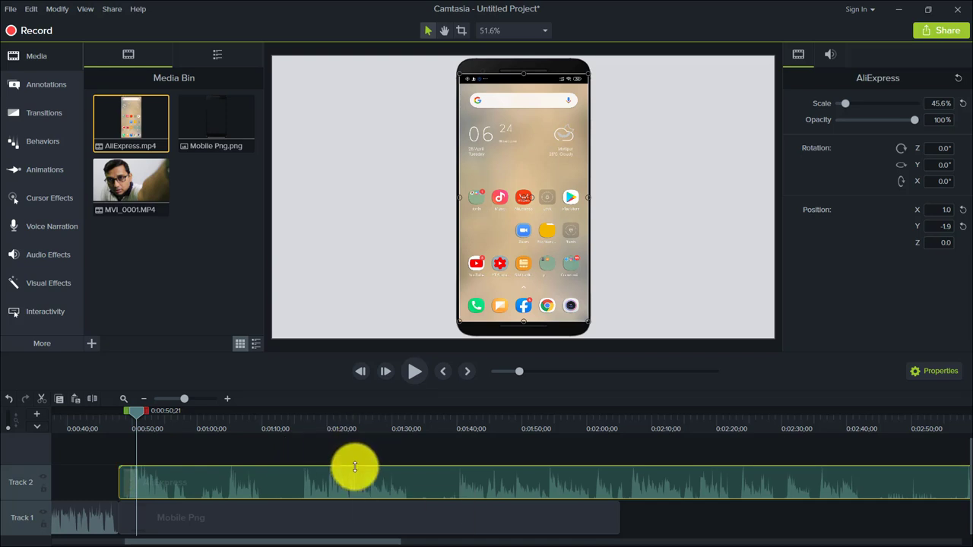
- Silence the AliExpress clip by lowering its audio level all the way down
left_click_drag(358, 467, 355, 516)
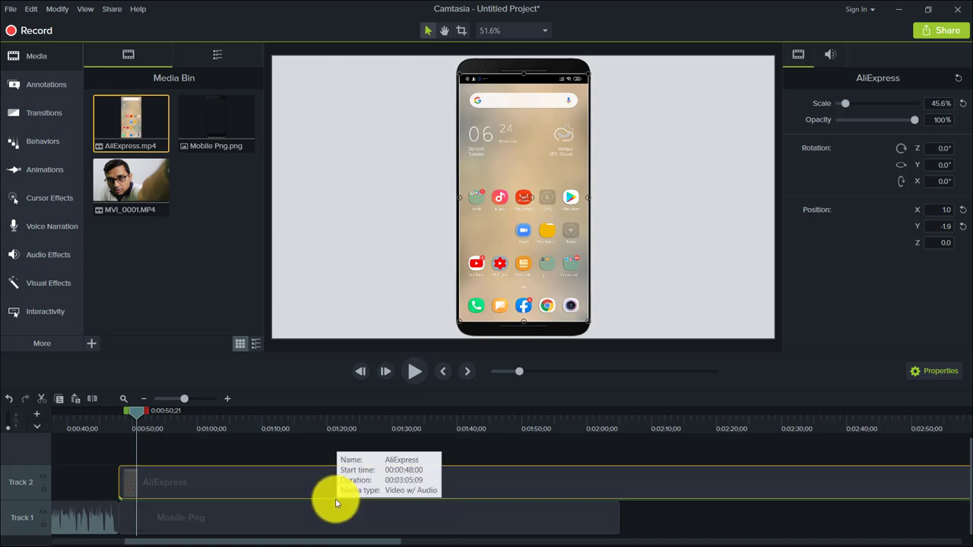
left_click_drag(335, 501, 336, 500)
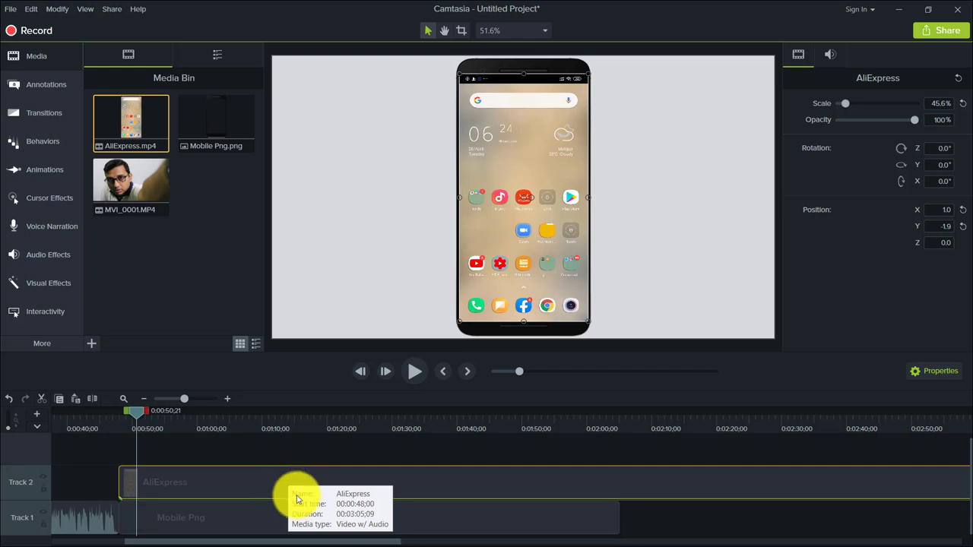
- Shift the AliExpress and Mobile Png clips together against the end of the first talking-head clip and play the transition from about 0:00:44
left_click_drag(123, 414, 235, 435)
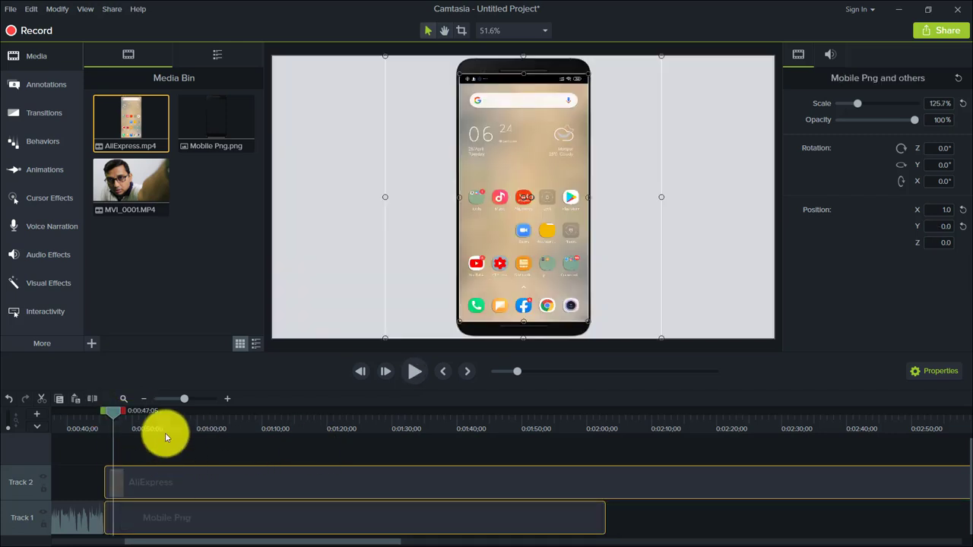
left_click_drag(109, 414, 98, 417)
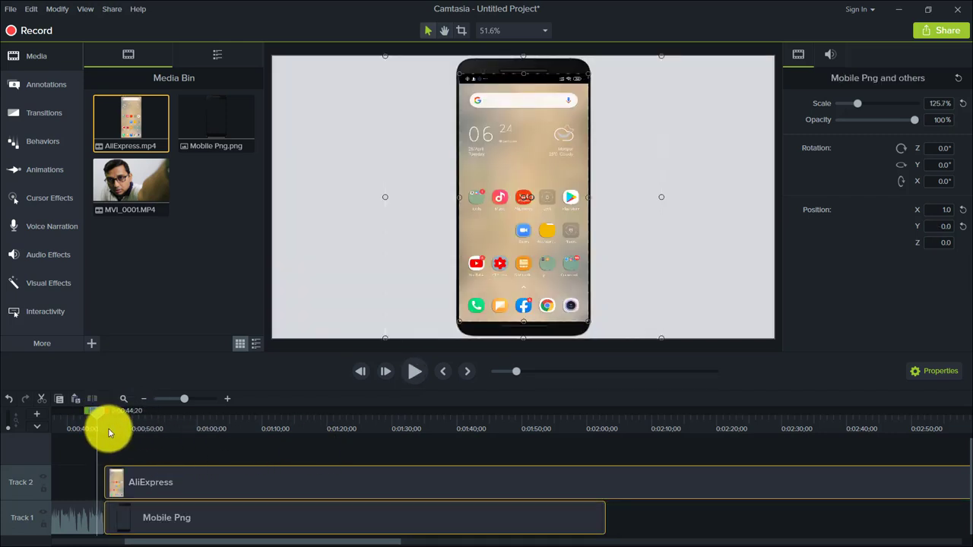
key("space")
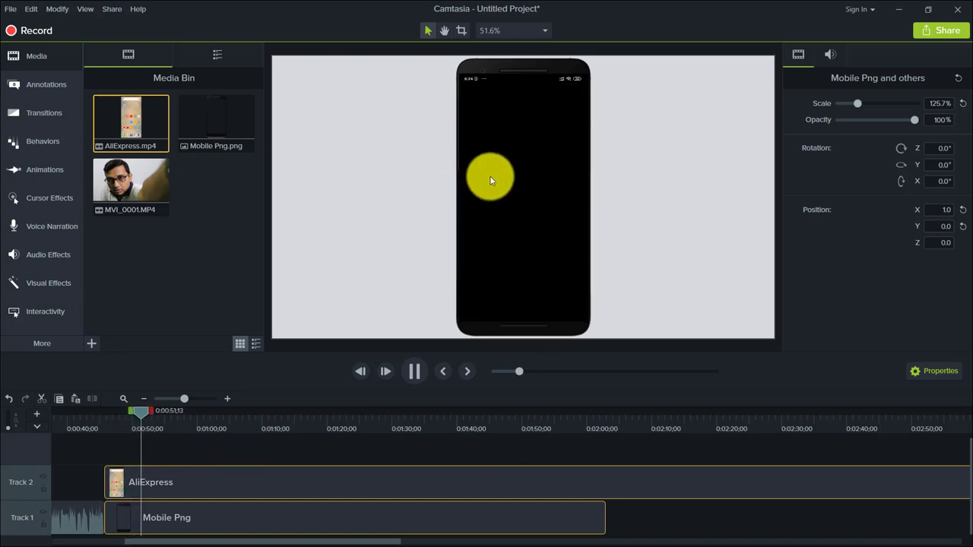
left_click(495, 246)
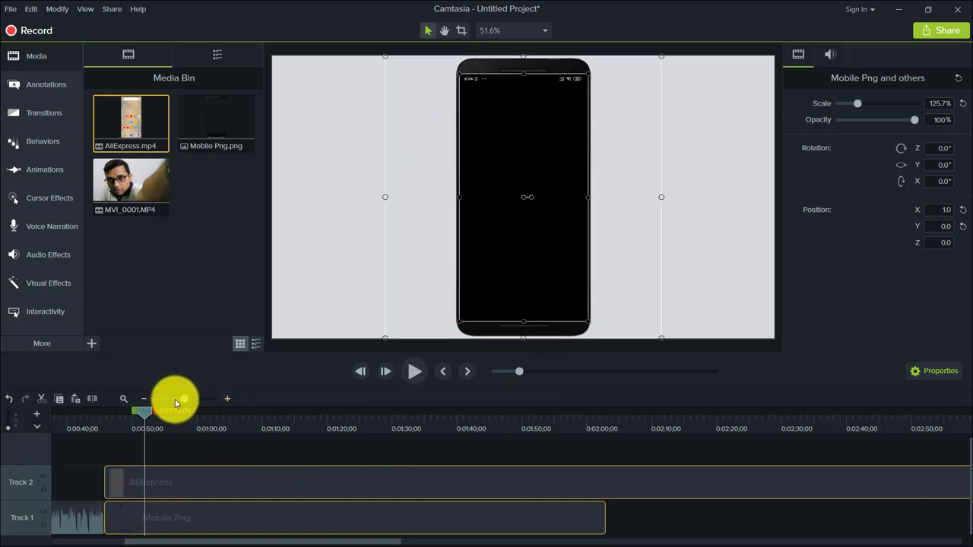
- Extend the Mobile Png and AliExpress clips to about 0:04:37 and shift them up to Tracks 2 and 3
left_click_drag(178, 402, 174, 399)
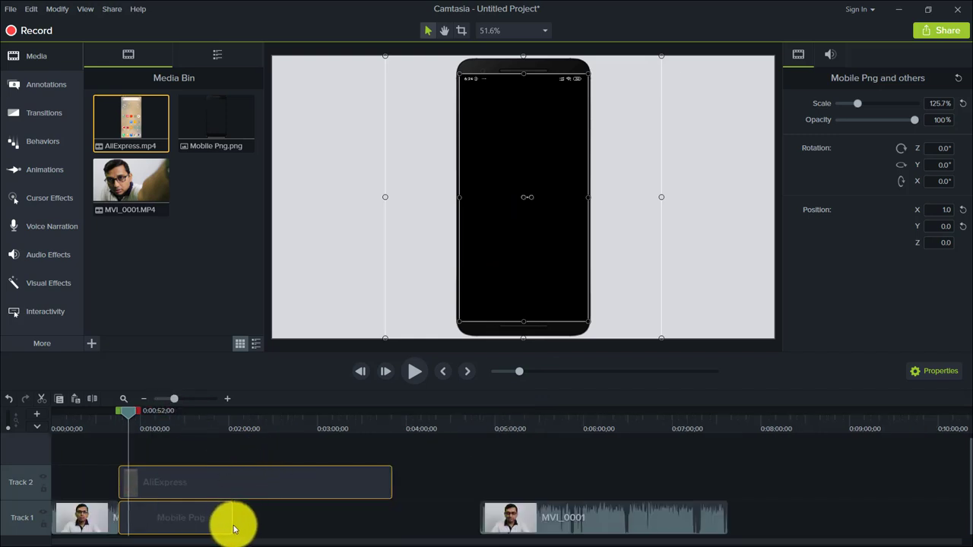
left_click_drag(232, 529, 461, 523)
left_click(411, 490)
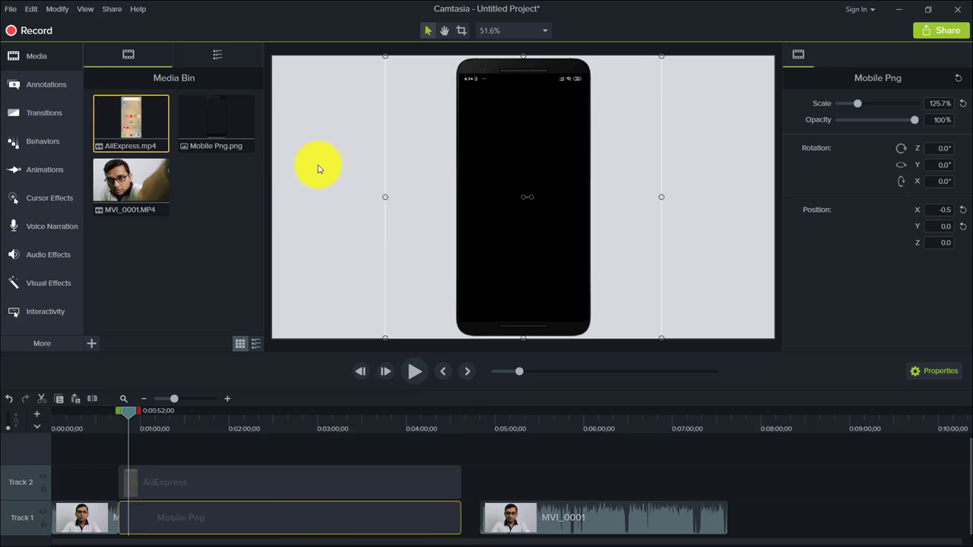
mouse_move(196, 459)
left_mouse_down()
mouse_move(202, 515)
mouse_move(204, 447)
left_mouse_up()
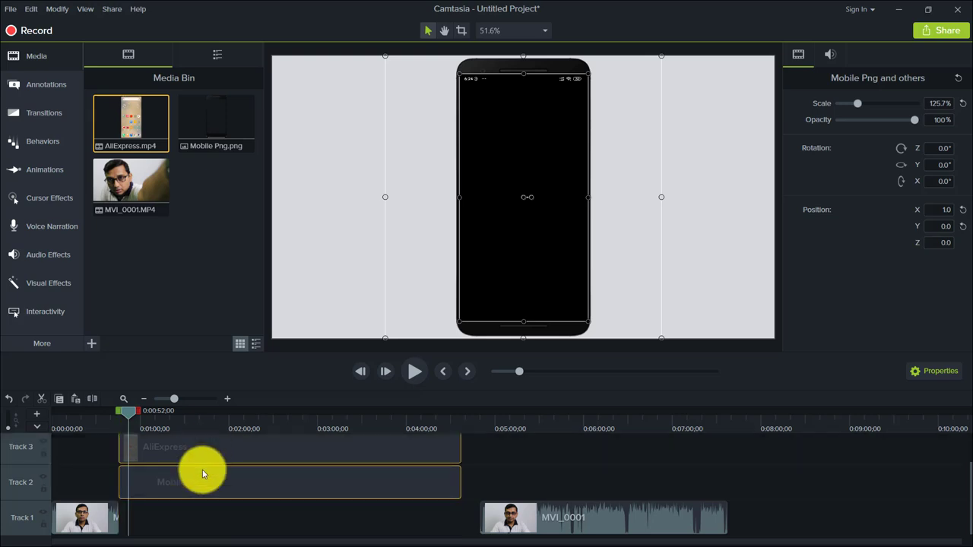
left_click(182, 518)
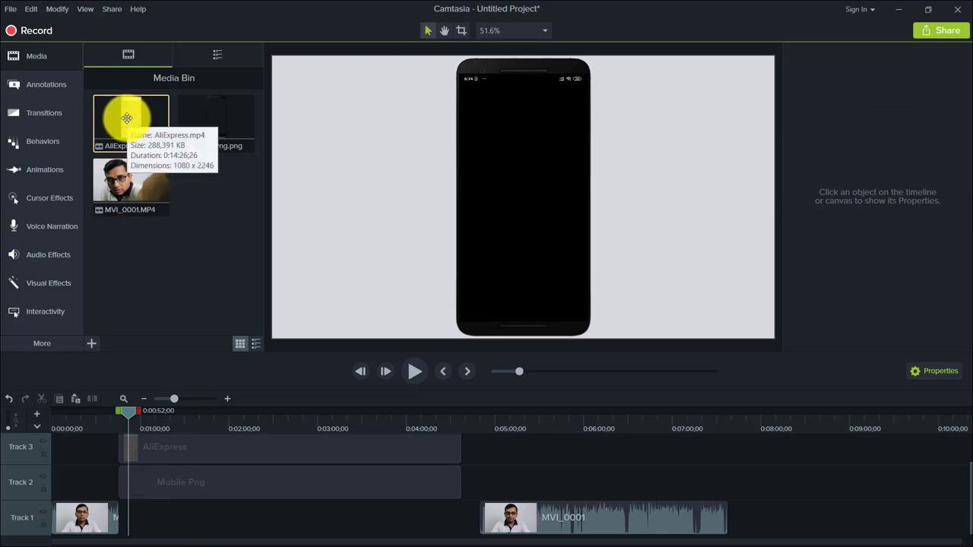
- Place a copy of the AliExpress clip on Track 1, aligned in time with the original AliExpress and Mobile Png clips
left_click(183, 446)
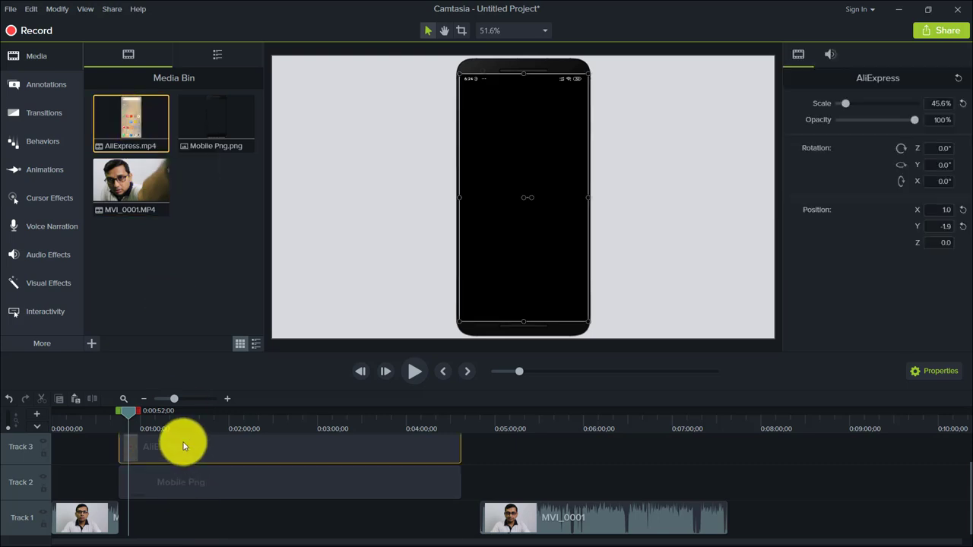
right_click(183, 446)
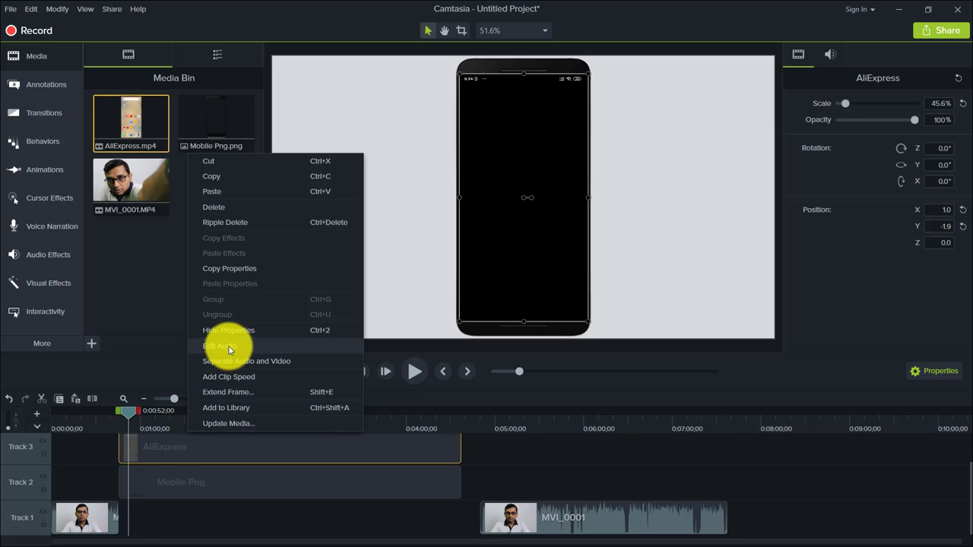
left_click(219, 180)
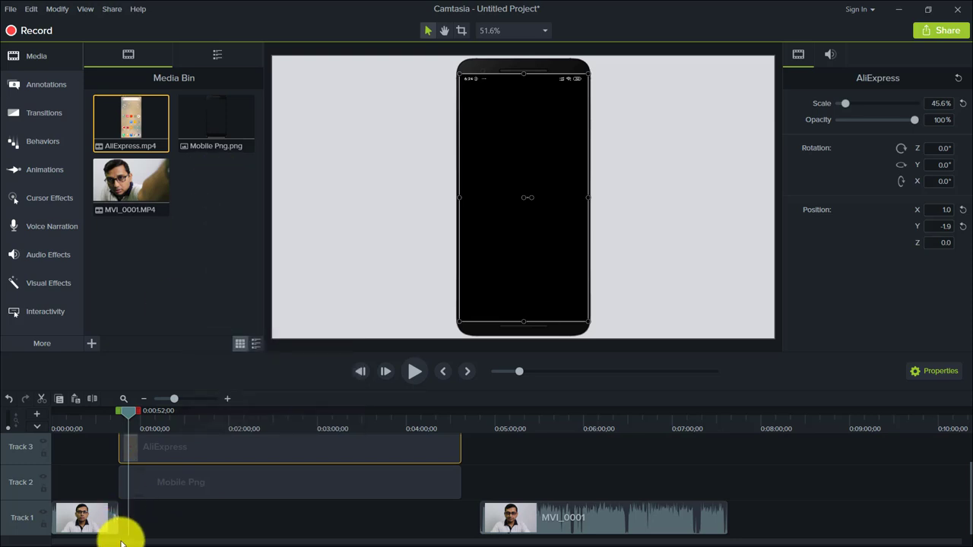
key("ctrl+v")
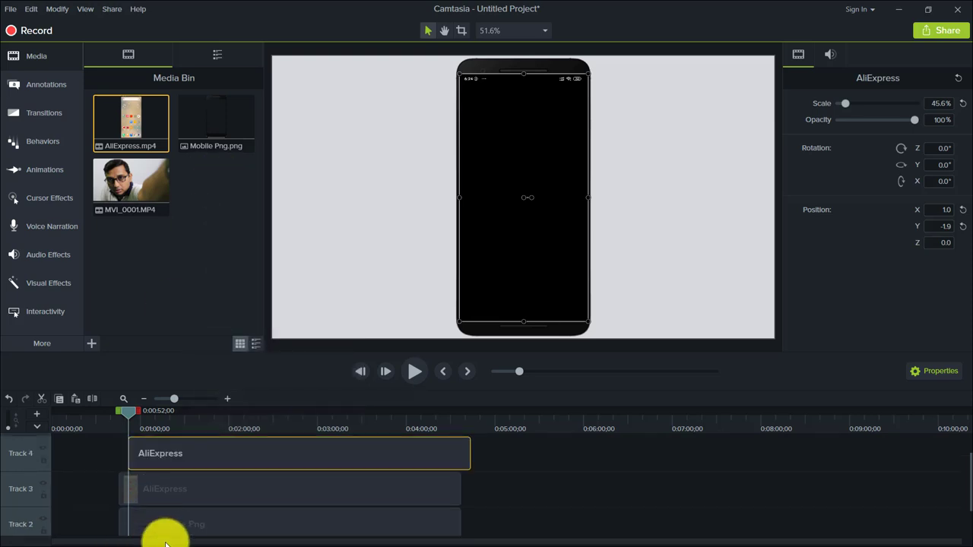
key("ctrl+z")
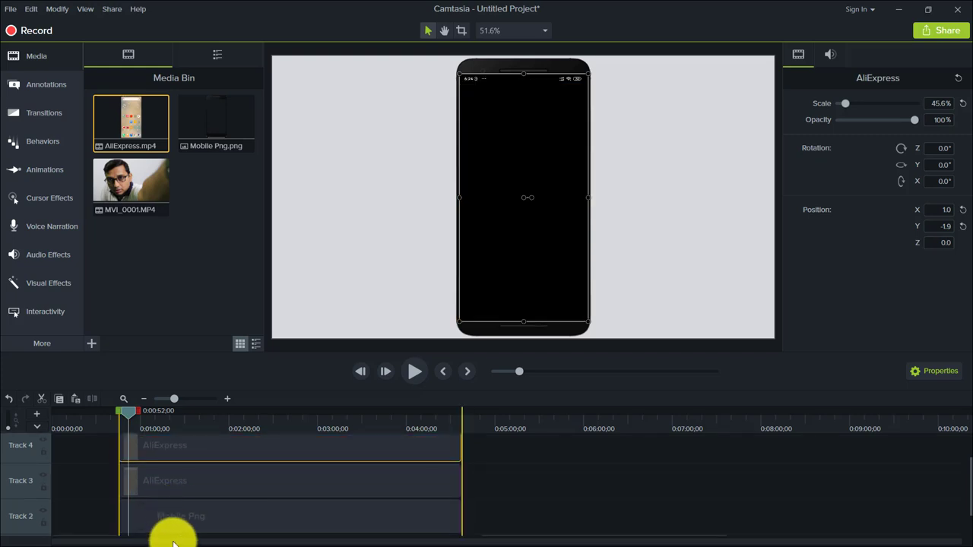
scroll(174, 528, "down", 2)
left_click(172, 514)
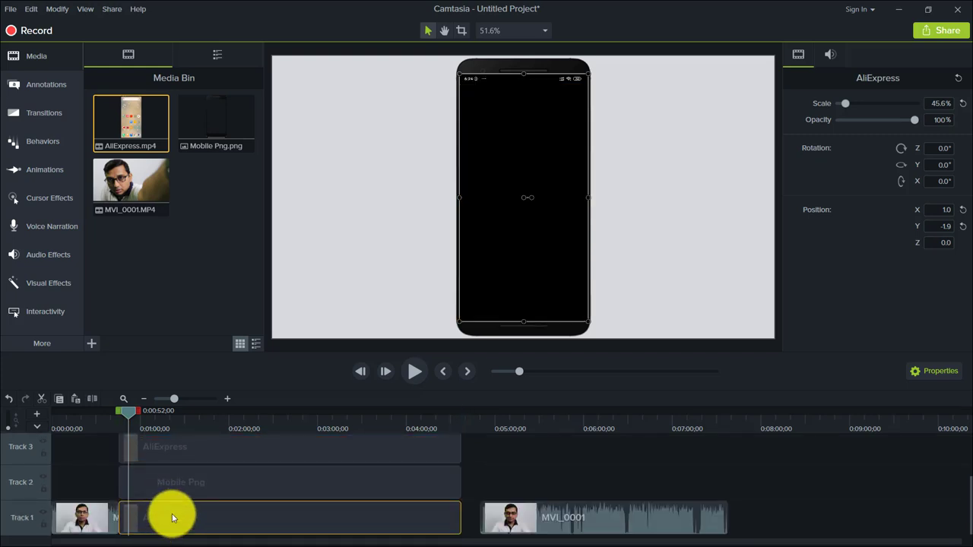
- At about 0:00:58, enlarge the Track 1 AliExpress copy to 177.8% scale so it fills the canvas width behind the phone
left_click_drag(125, 409, 136, 416)
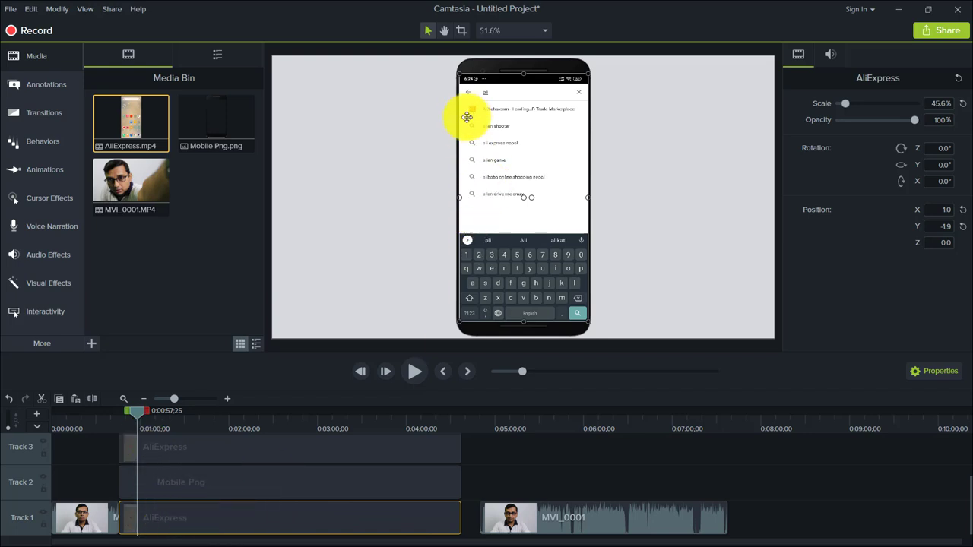
left_click_drag(459, 73, 337, 76)
left_click(374, 126)
left_click_drag(373, 126, 369, 135)
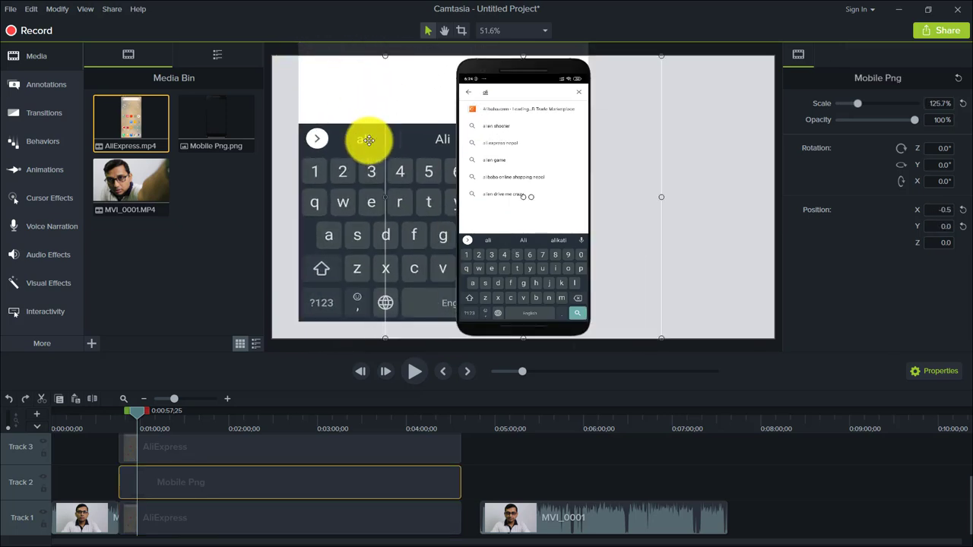
left_click(335, 99)
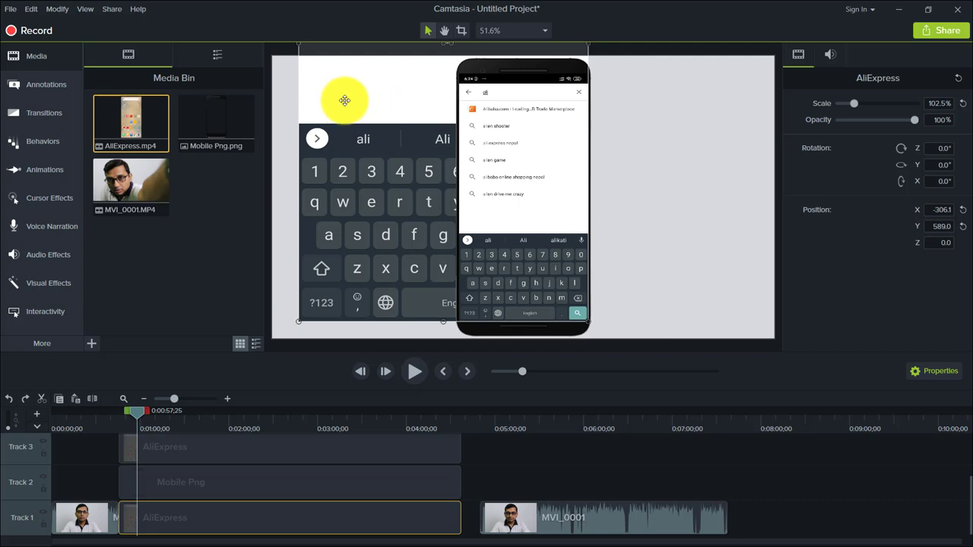
left_click_drag(339, 100, 317, 139)
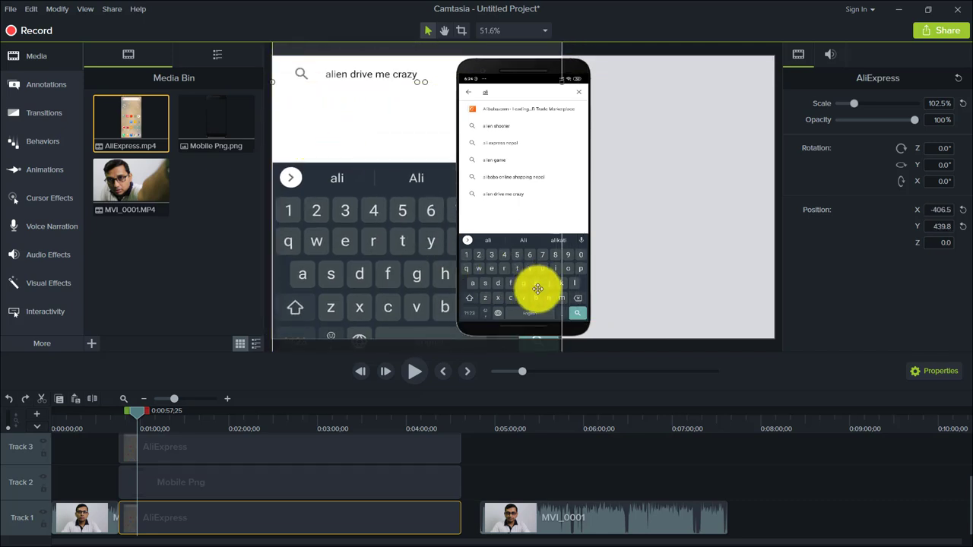
left_click_drag(560, 82, 773, 128)
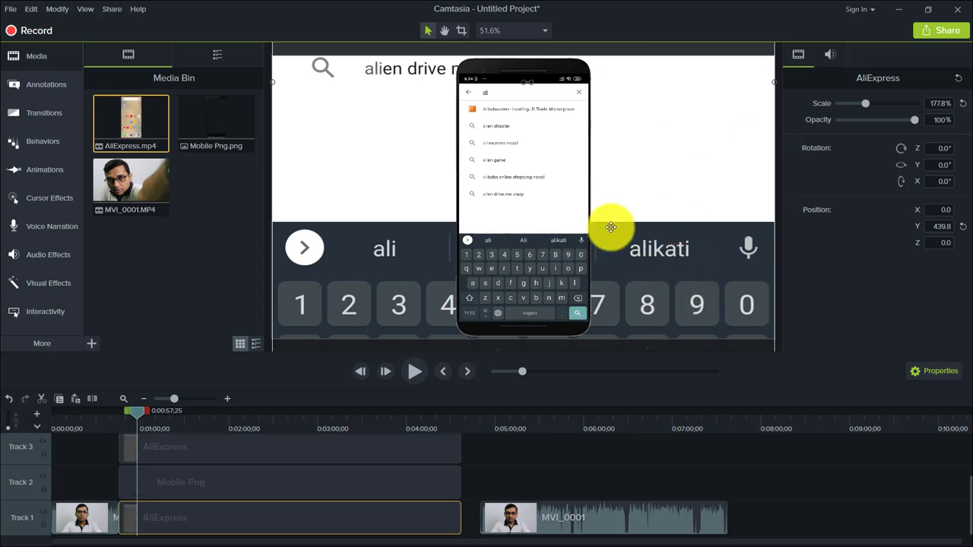
- Add a Blur annotation over the lower-left corner of the canvas
left_click(41, 86)
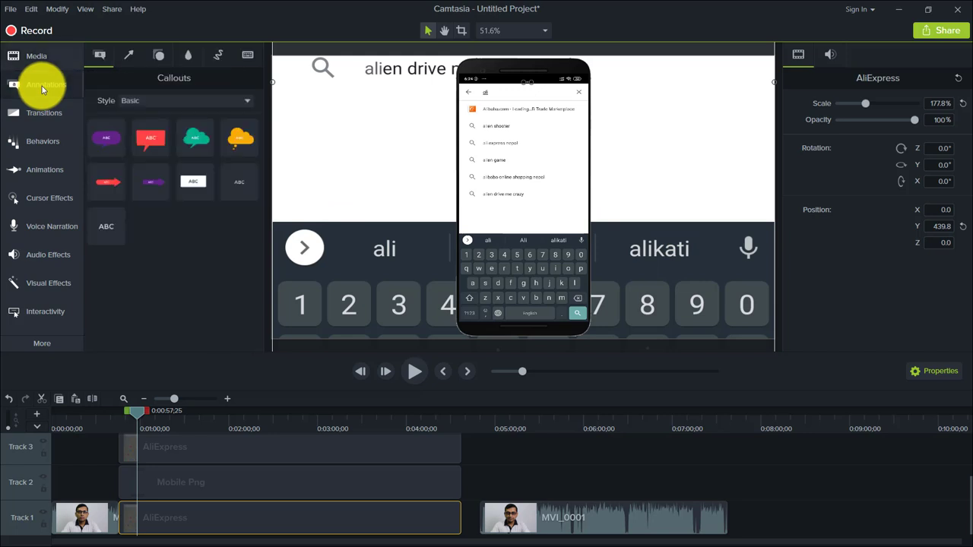
left_click(159, 58)
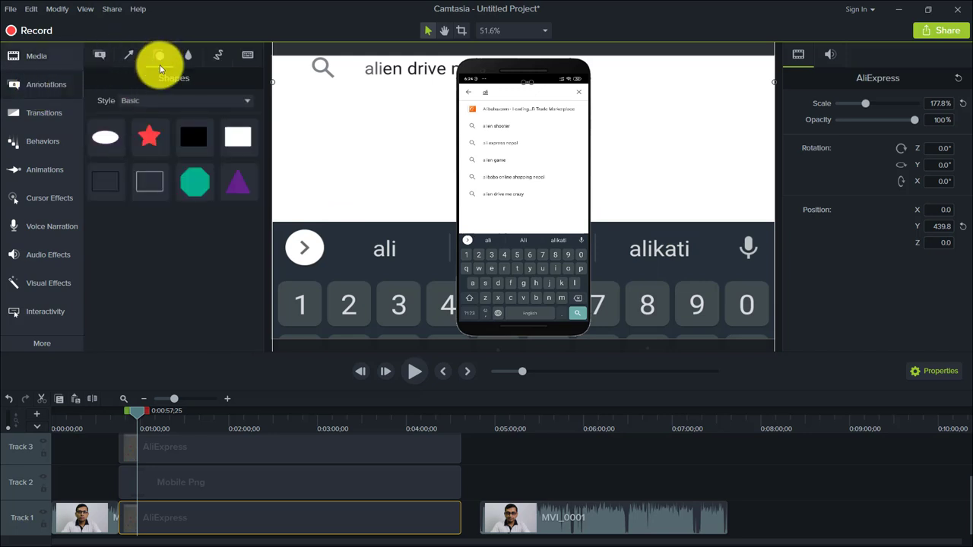
left_click(189, 57)
mouse_move(105, 114)
left_mouse_down()
mouse_move(144, 152)
mouse_move(317, 185)
mouse_move(336, 305)
left_mouse_up()
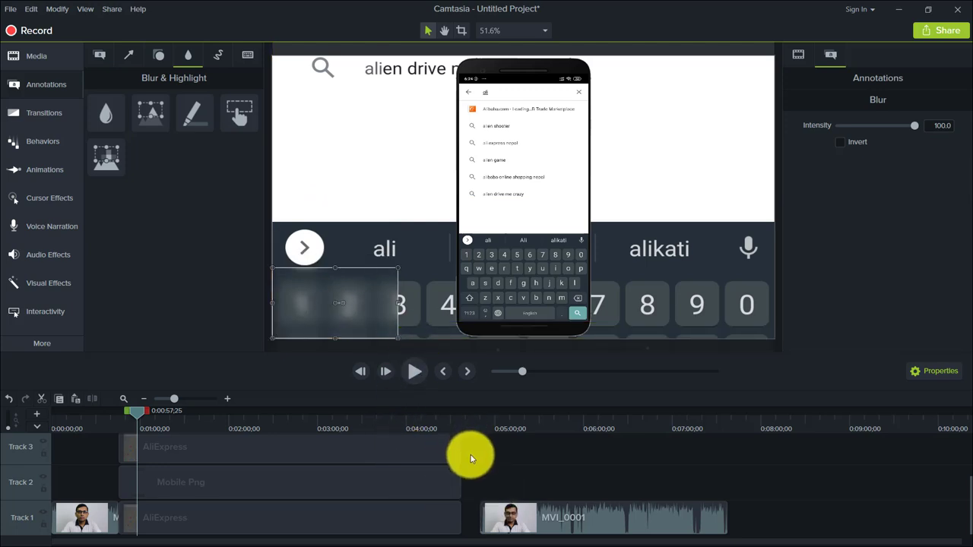
- Reorder the layers so the blur is on Track 2, with Mobile Png on Track 3 and the framed AliExpress clip on Track 4
scroll(471, 459, "up", 1)
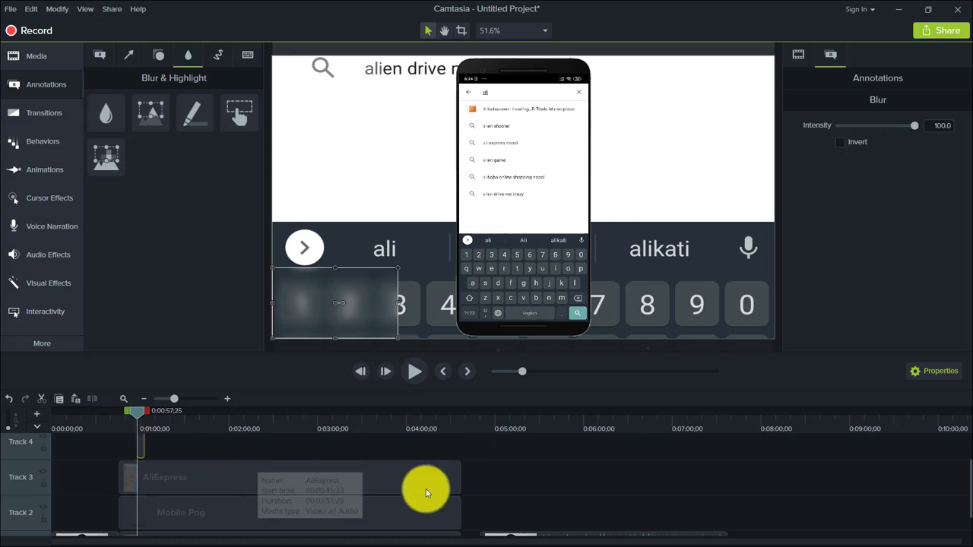
mouse_move(474, 474)
left_mouse_down()
mouse_move(423, 526)
mouse_move(378, 499)
mouse_move(474, 487)
left_mouse_up()
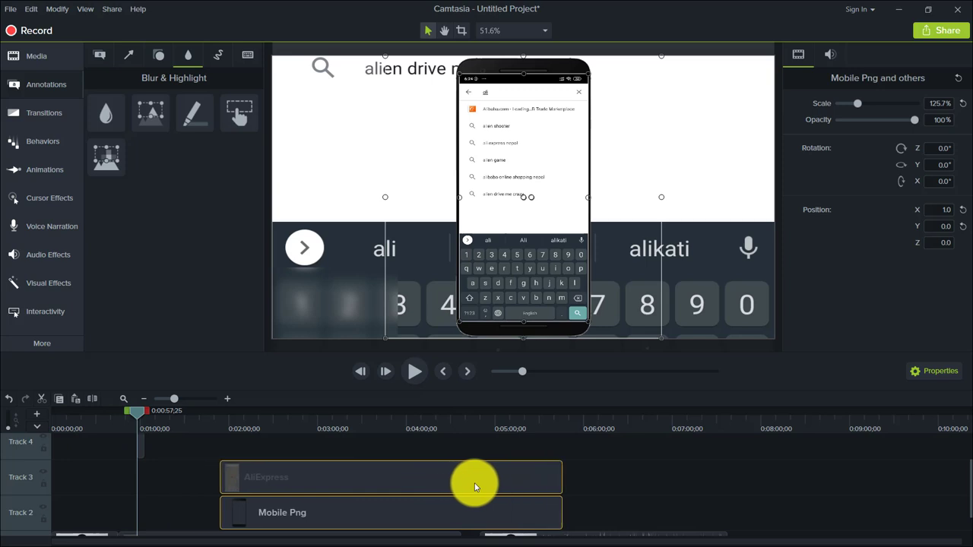
left_click(138, 449)
scroll(139, 532, "down", 1)
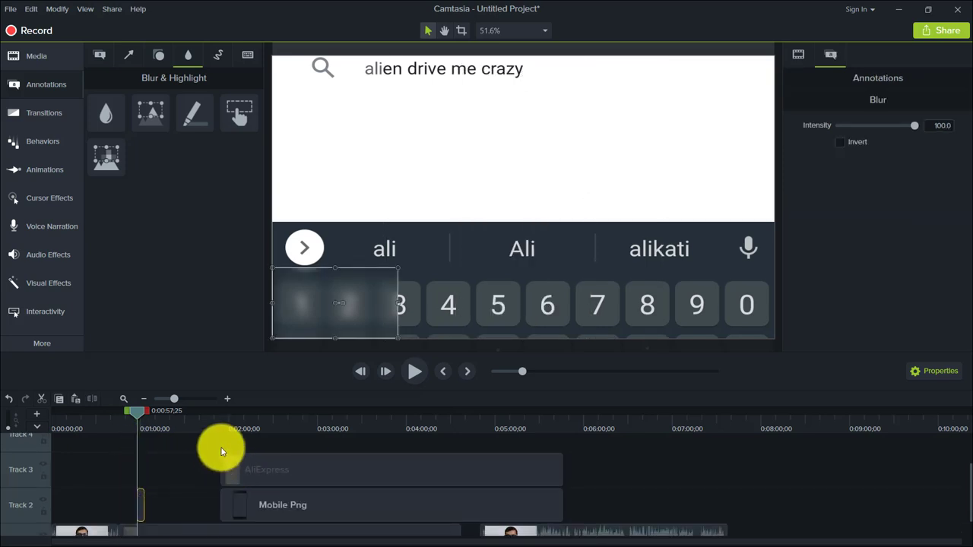
left_click_drag(434, 355, 446, 298)
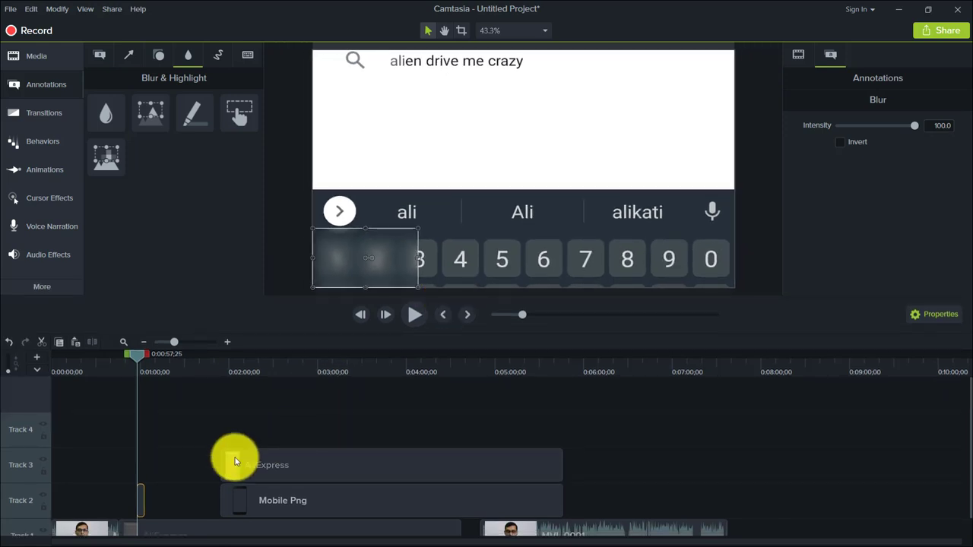
left_click_drag(210, 459, 133, 531)
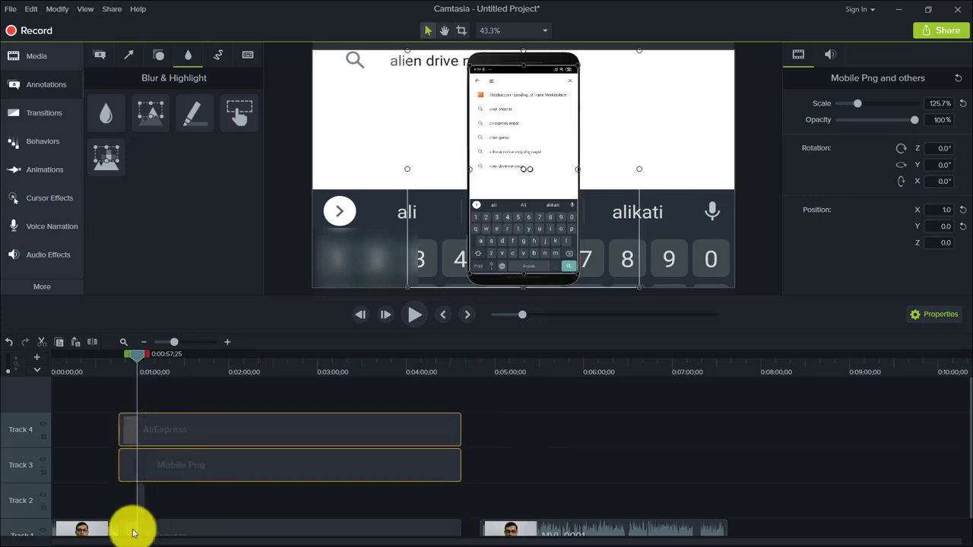
- Stretch the blur on Track 2 in both directions to match the start and end of the AliExpress clips
left_click(140, 506)
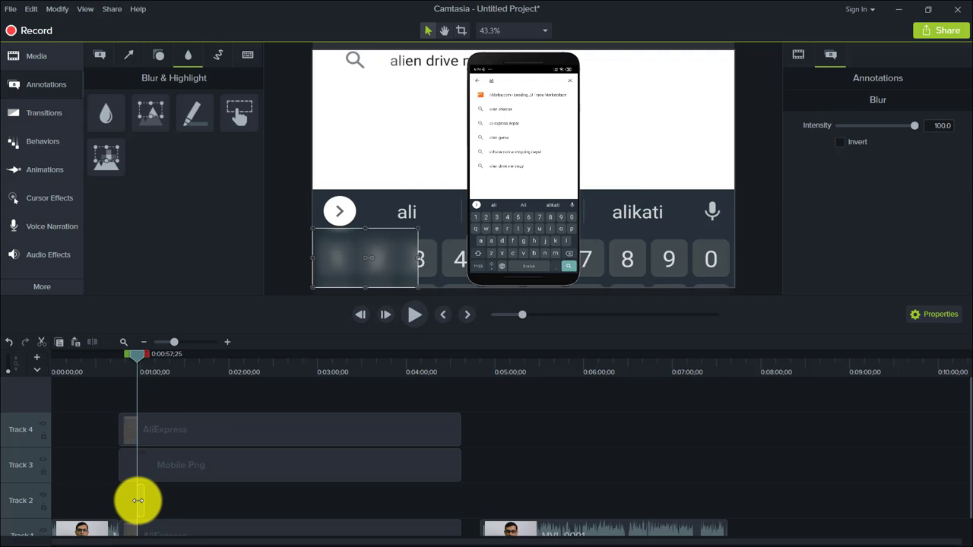
left_click_drag(138, 501, 120, 503)
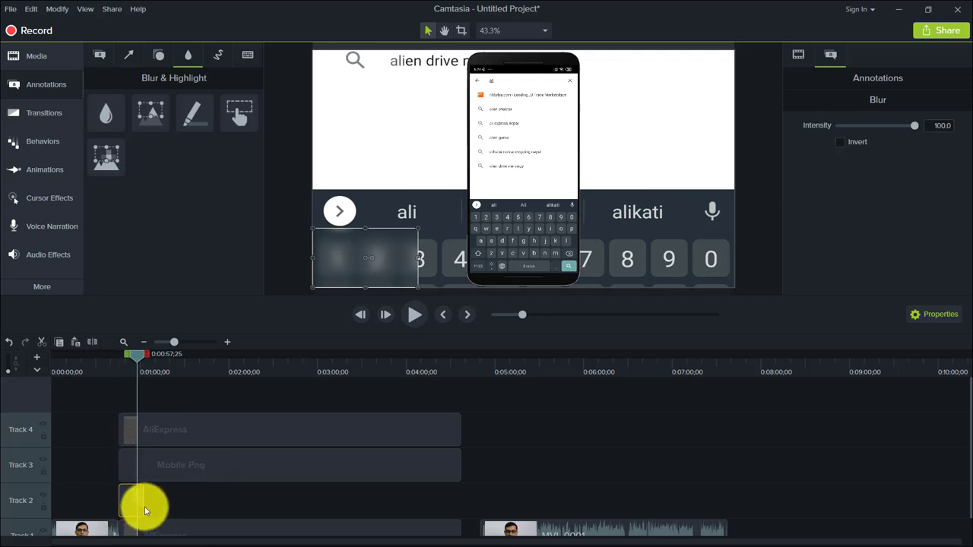
left_click_drag(143, 505, 458, 496)
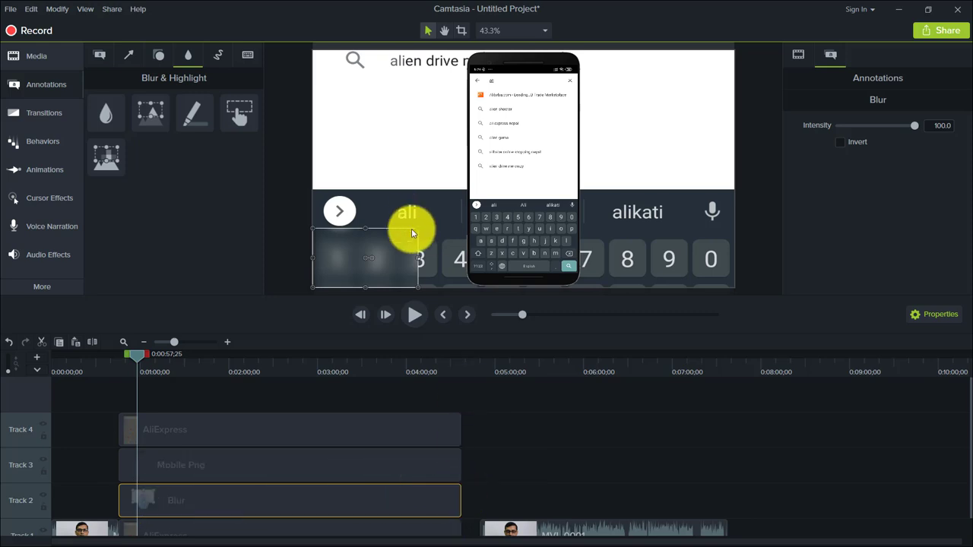
- Enlarge the blur area to cover the whole canvas and set its intensity to 43.3
mouse_move(418, 228)
left_mouse_down()
mouse_move(593, 107)
mouse_move(745, 52)
left_mouse_up()
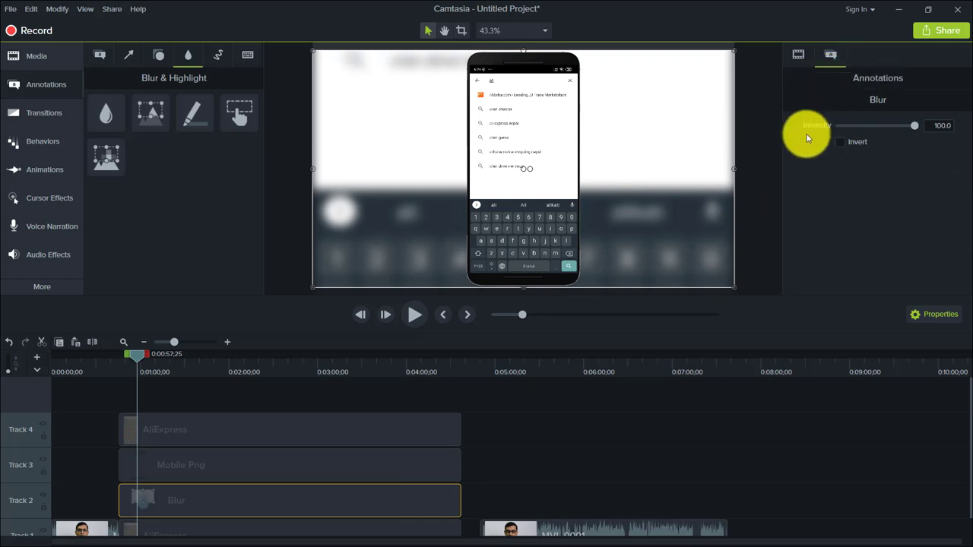
left_click_drag(914, 126, 872, 135)
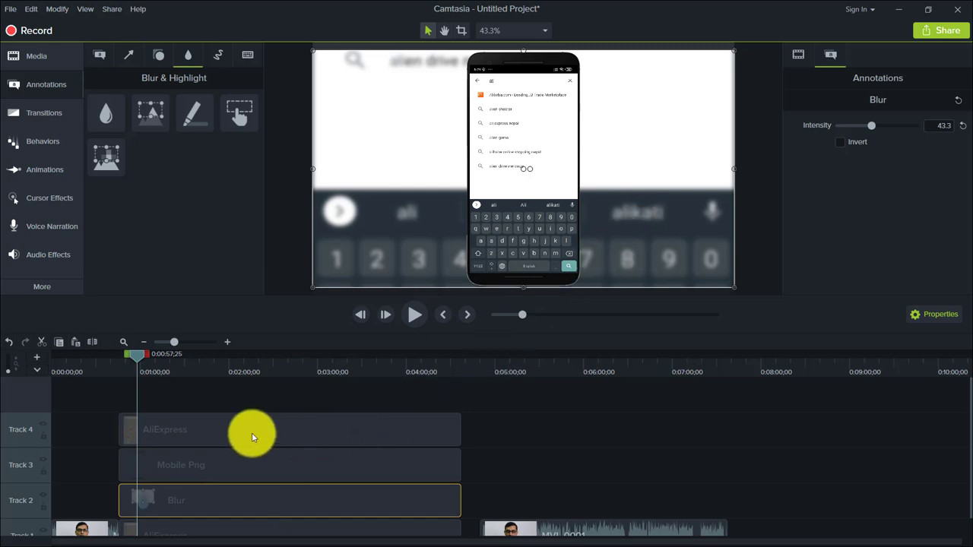
- Play the phone recording over its blurred background from about 0:00:58 to 0:01:16, and select the AliExpress clip on Track 4
key("space")
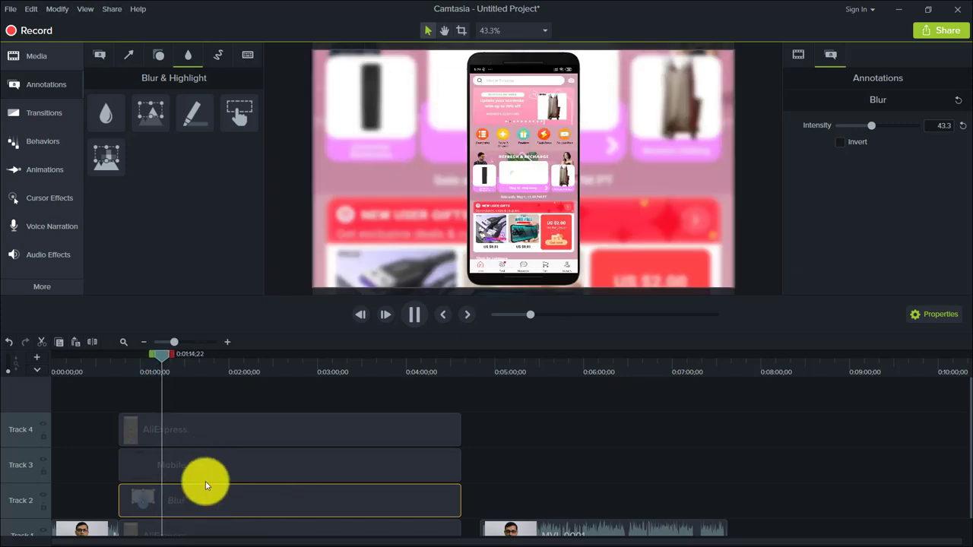
key("space")
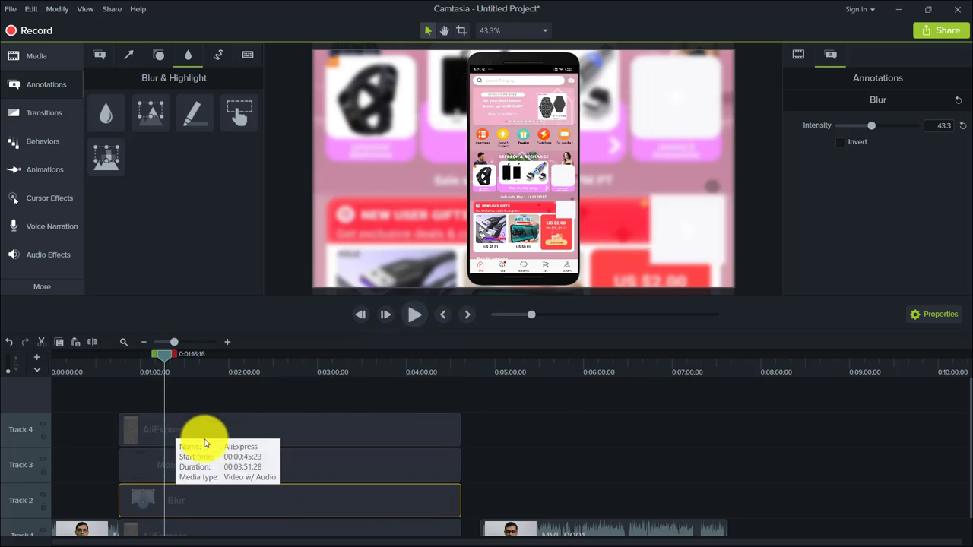
left_click(246, 425)
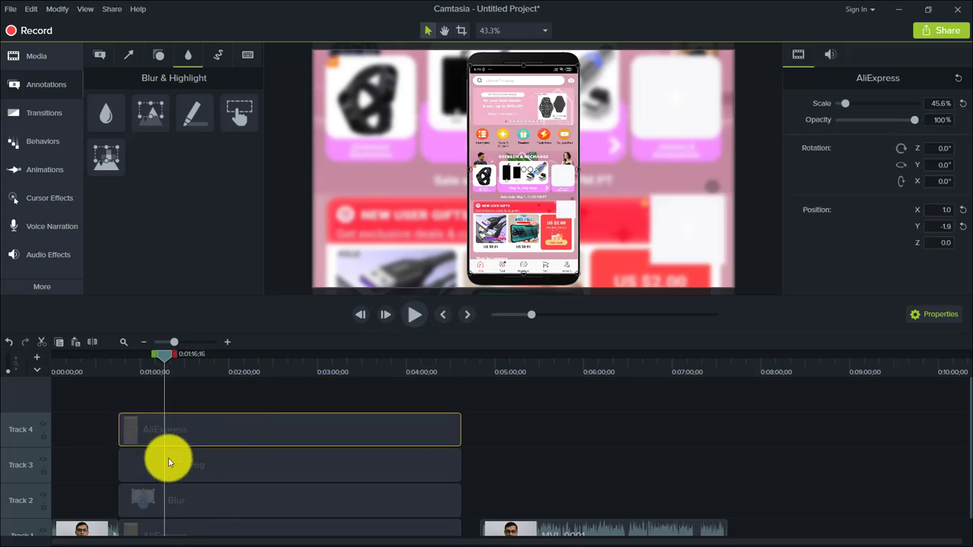
- Return to the start of the timeline and play the opening seconds of the talking-head footage
left_click_drag(157, 354, 74, 355)
left_click_drag(47, 387, 43, 382)
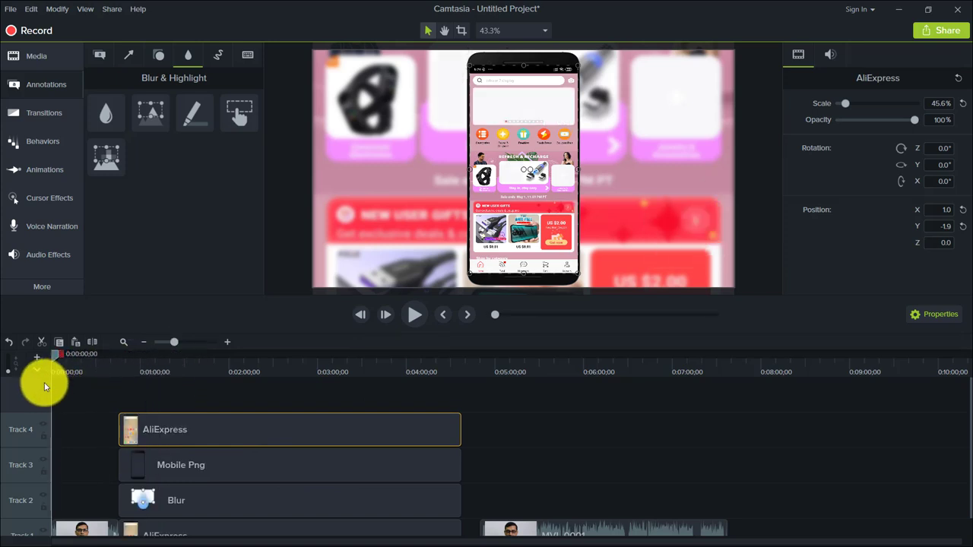
key("space")
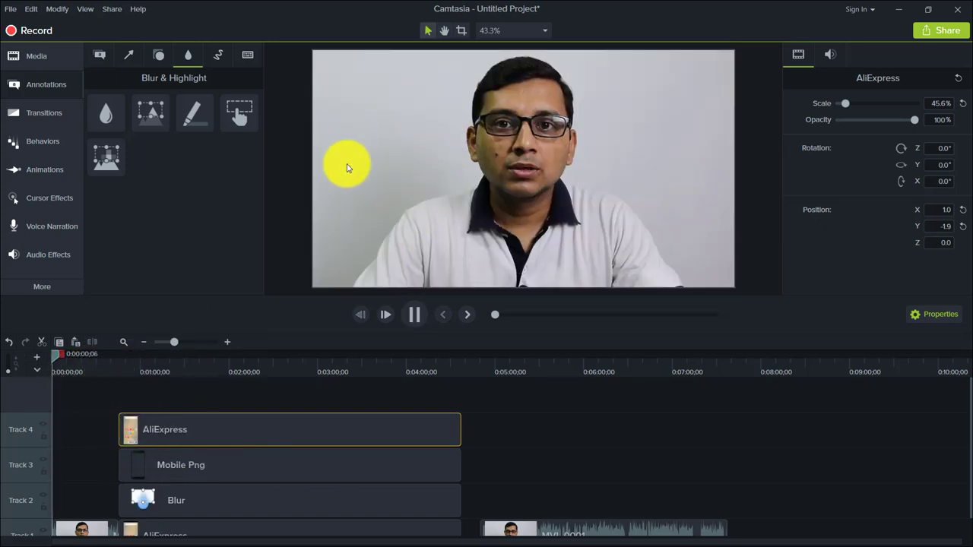
key("space")
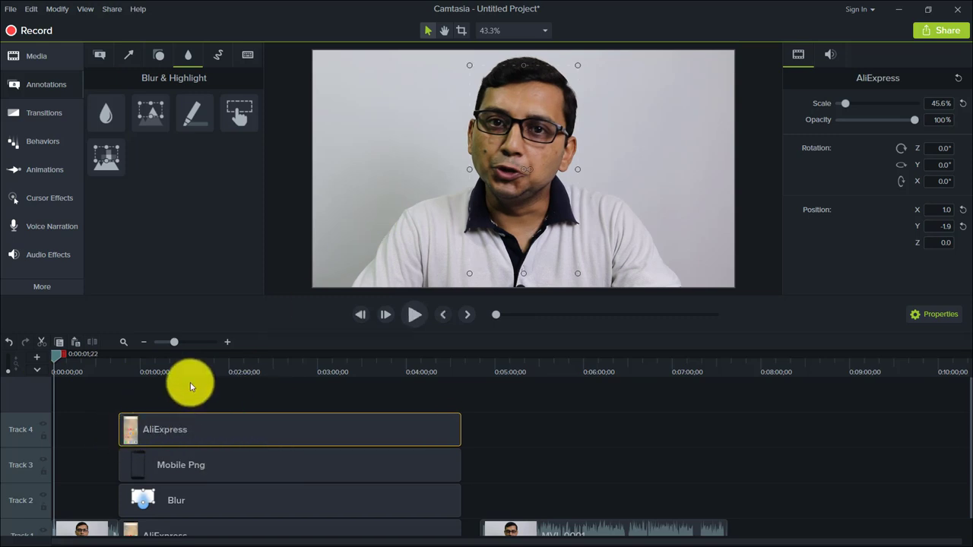
- Split the AliExpress clip on Track 4 at 0:01:37;01 and paste a copy of its first part at the timeline start
left_click(194, 357)
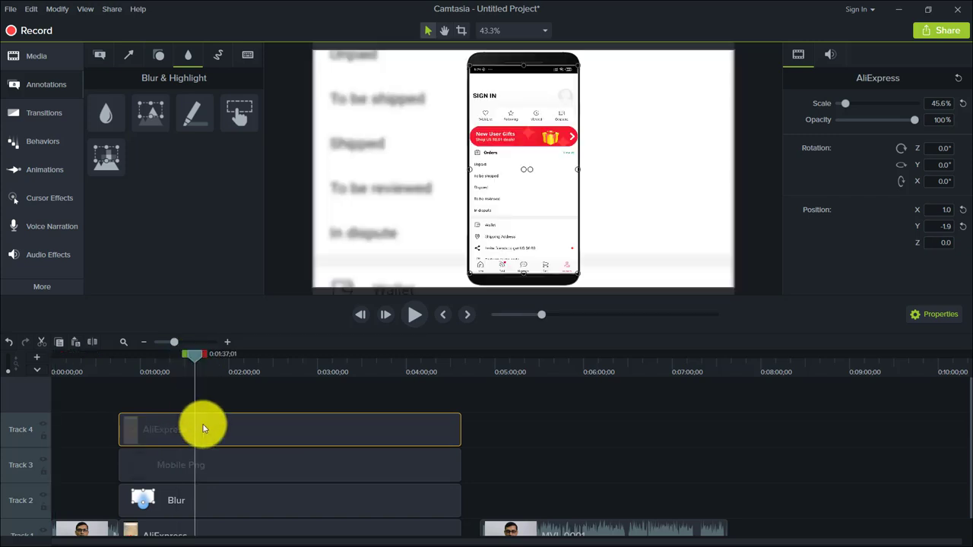
key("s")
left_click(158, 430)
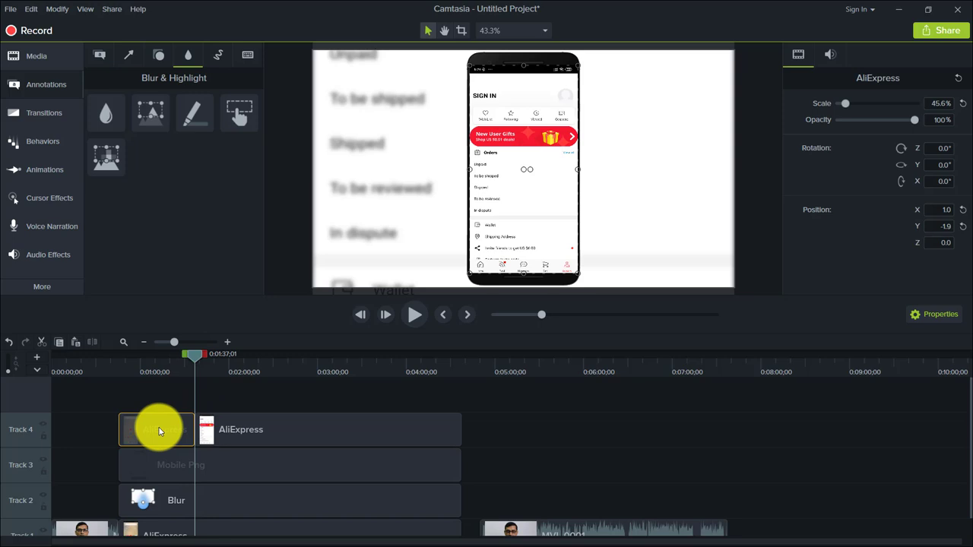
key("ctrl+Home")
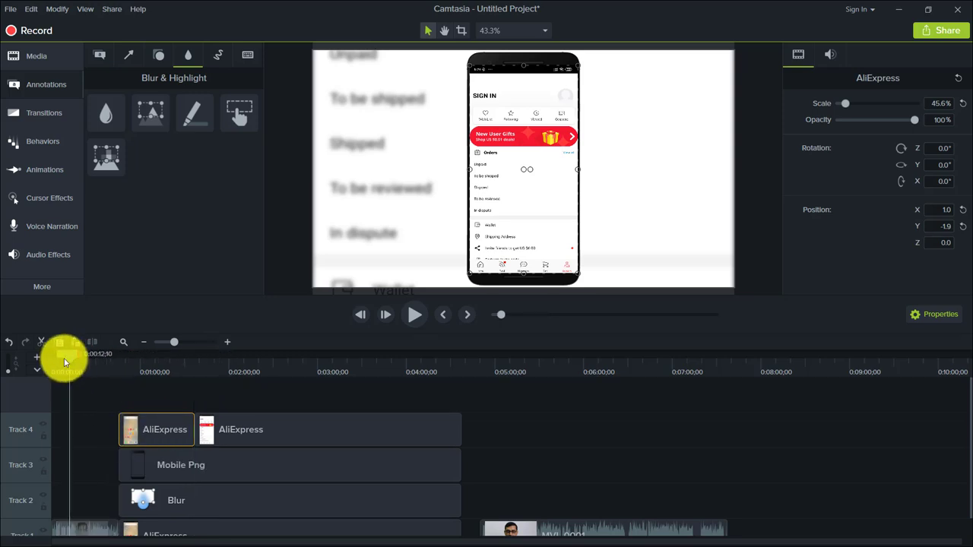
key("ctrl+v")
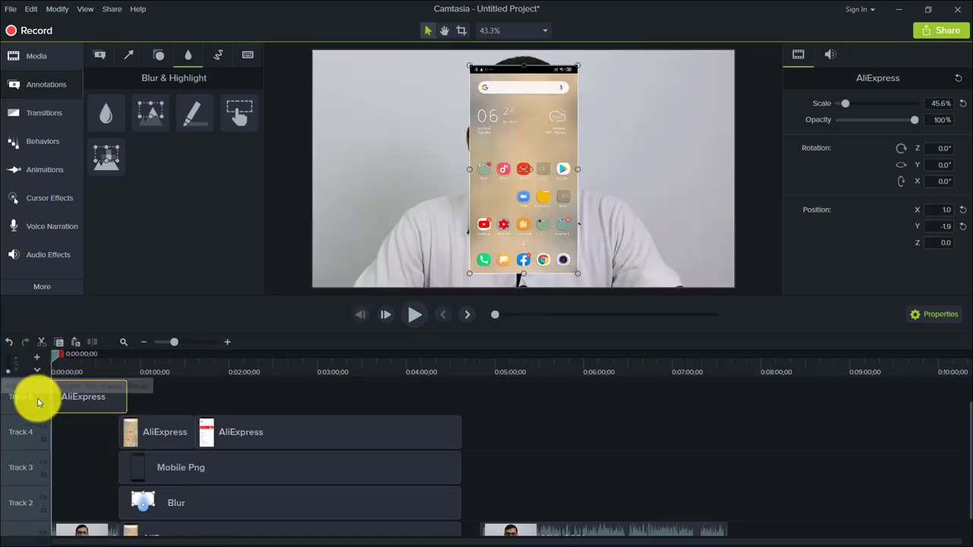
- Trim the end of the pasted AliExpress copy to 0:00:41;25 and move it down to Track 2
left_click(113, 355)
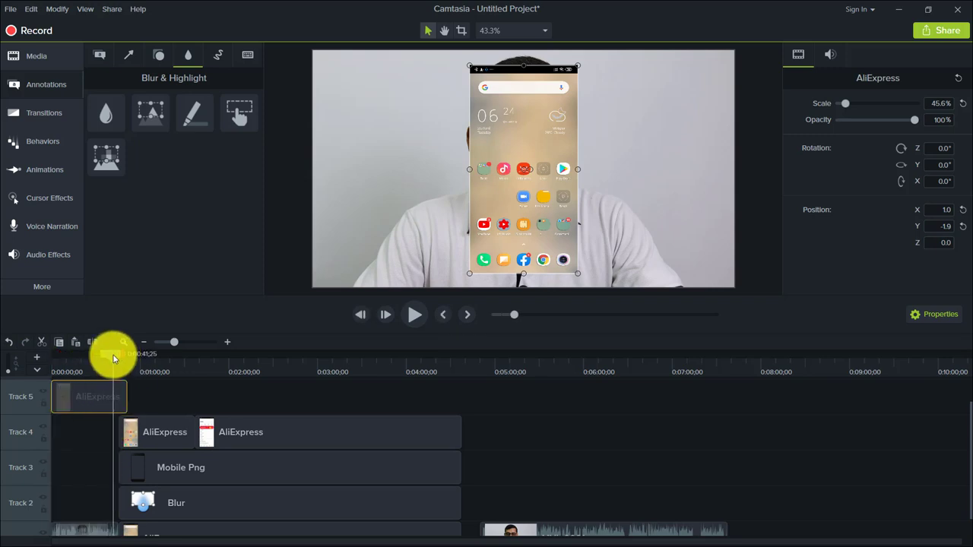
left_click(120, 401)
left_click_drag(79, 417, 74, 512)
- Place the AliExpress copy along the canvas's left edge and enlarge it to 52% scale so it fills the canvas height
left_click_drag(112, 355, 81, 355)
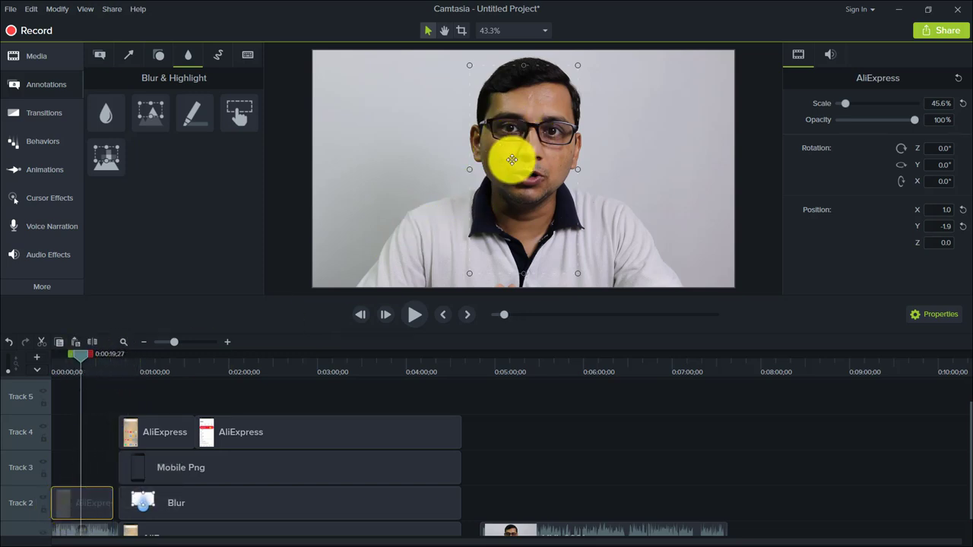
key("space")
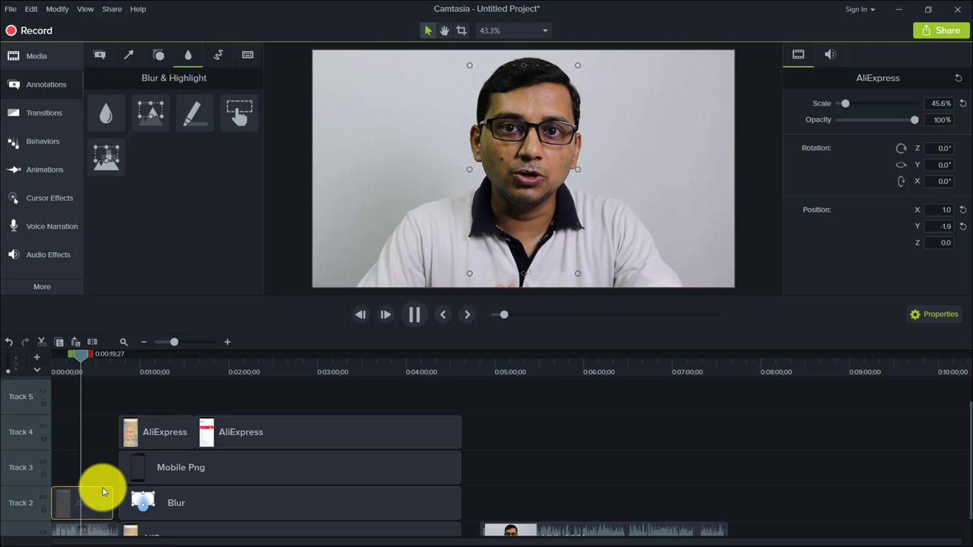
scroll(98, 494, "down", 1)
left_click(96, 445)
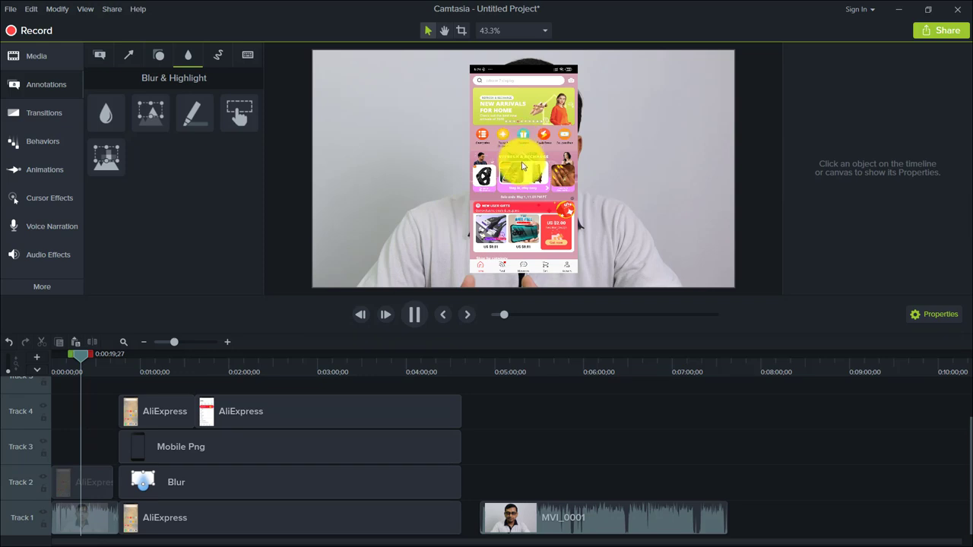
left_click(528, 118)
left_click_drag(526, 113, 371, 99)
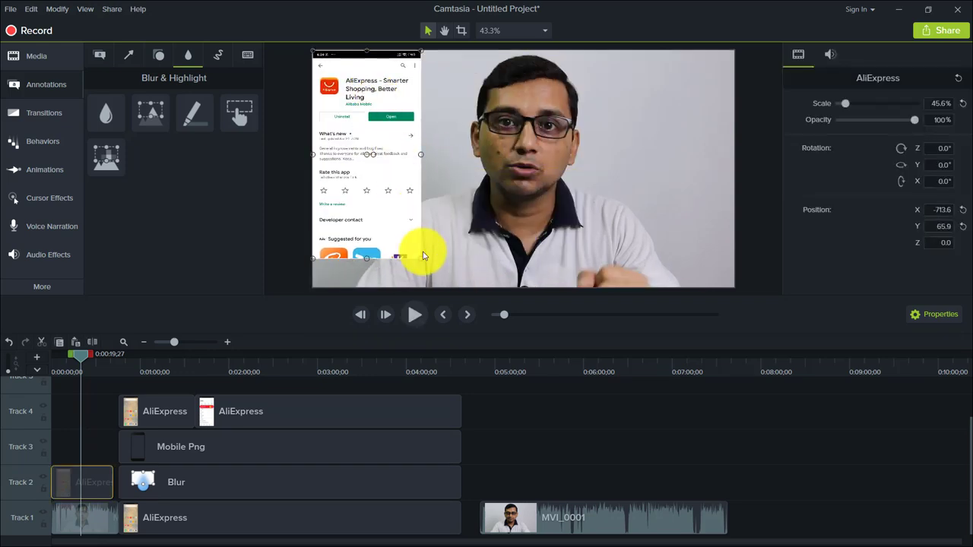
left_click_drag(421, 259, 434, 277)
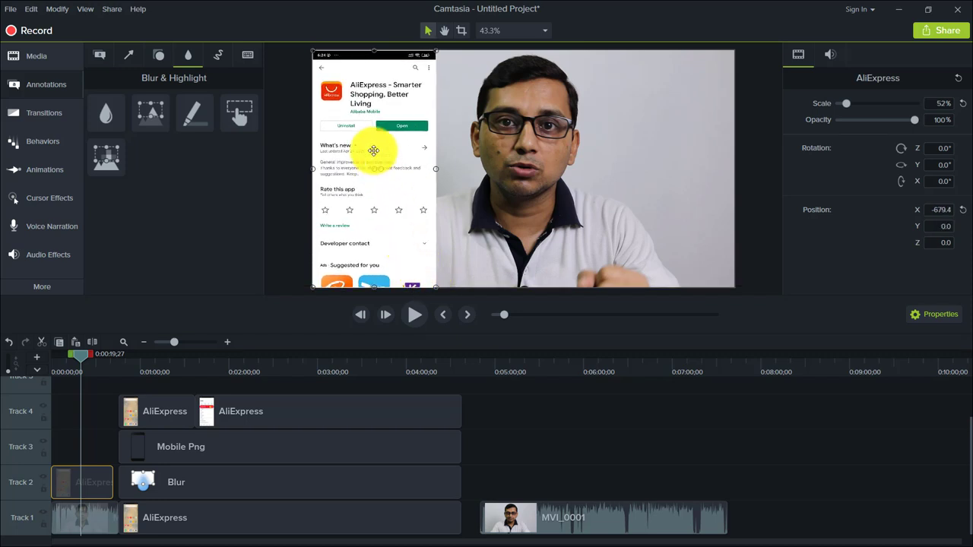
- Play the side-by-side layout to 0:00:23;07 and split the opening MVI_0001 clip on Track 1 there
key("space")
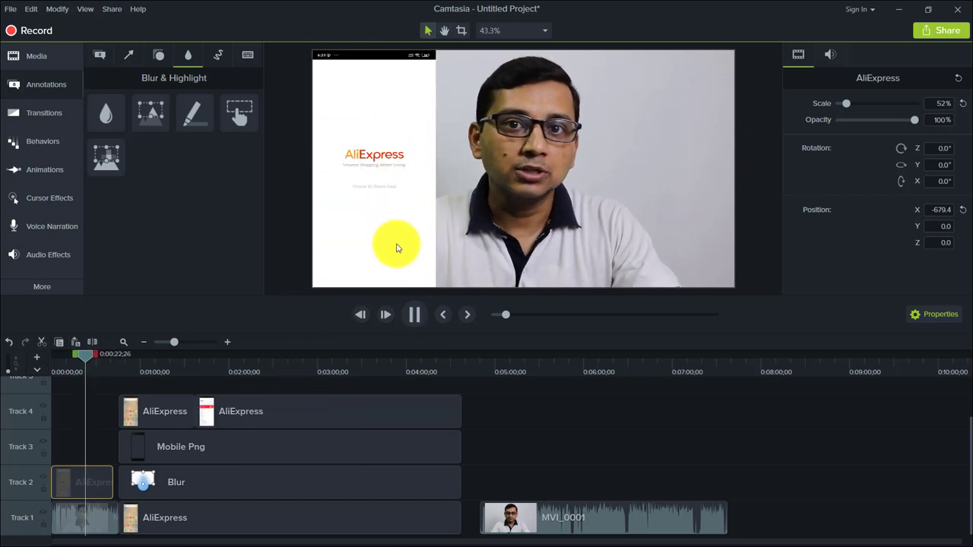
left_click(373, 282)
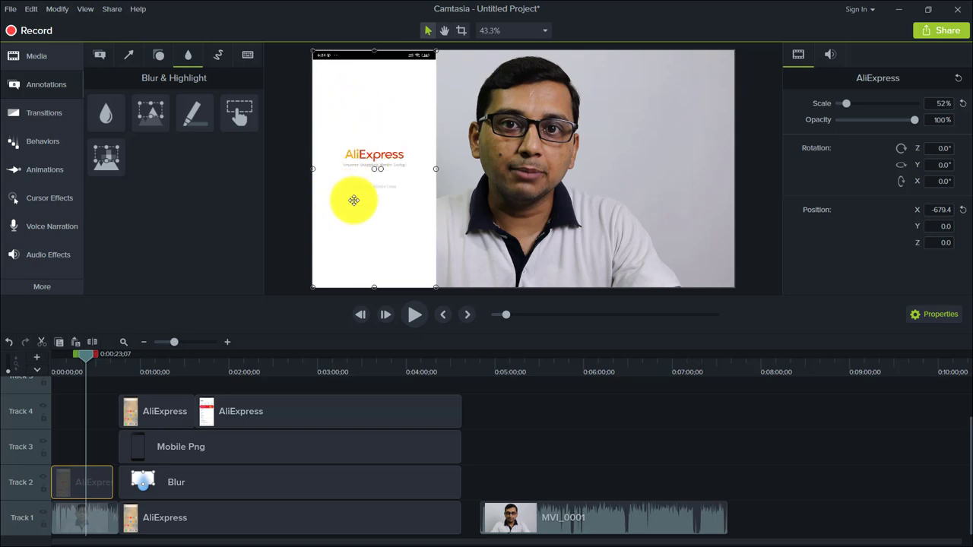
left_click(532, 165)
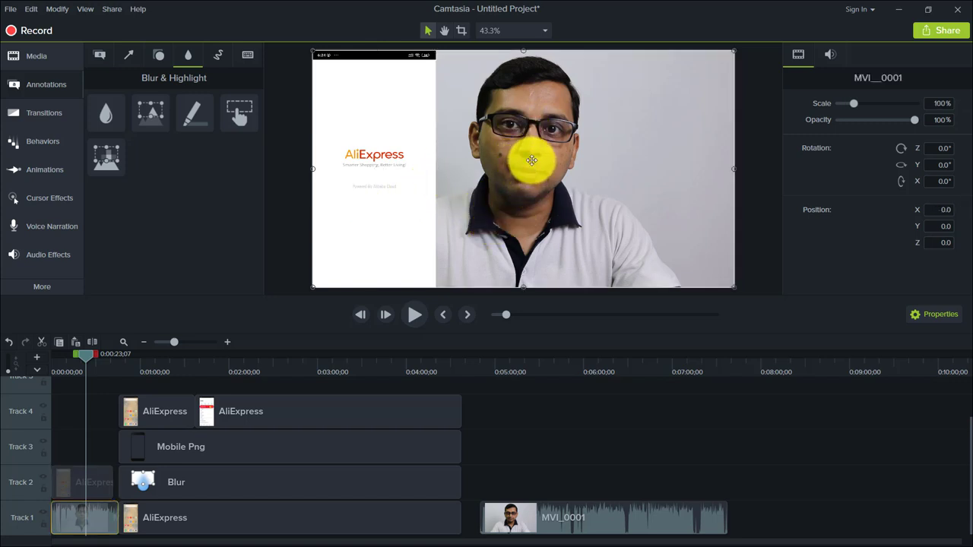
left_click(90, 515)
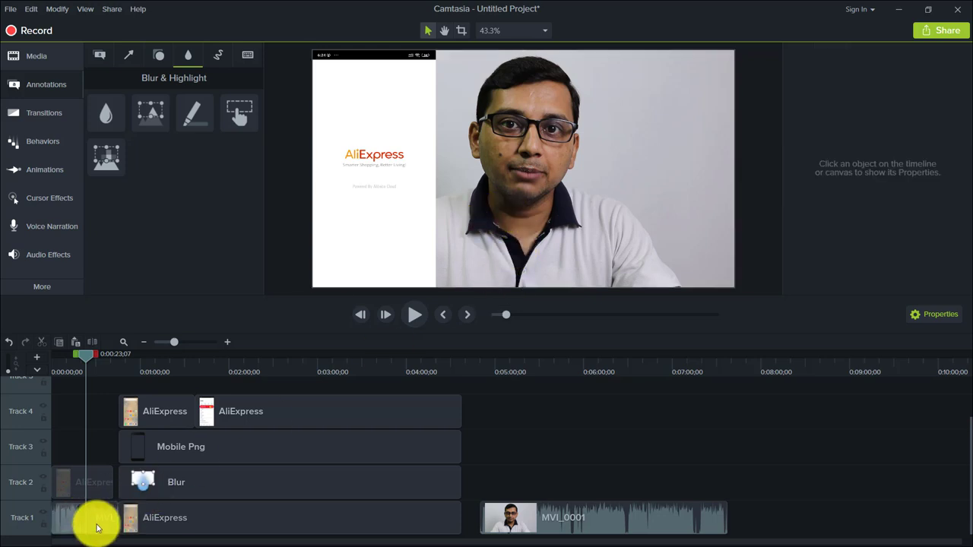
left_click(93, 526)
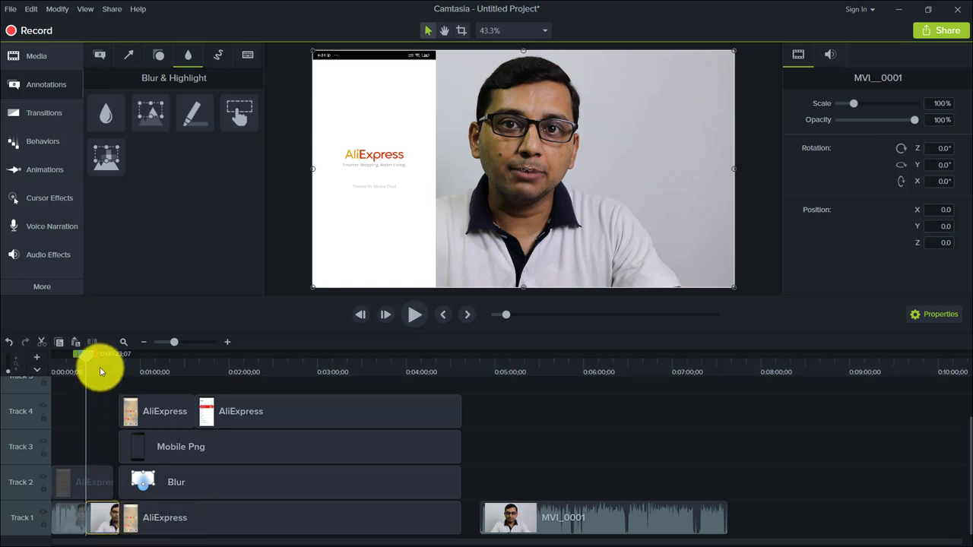
left_click(86, 514)
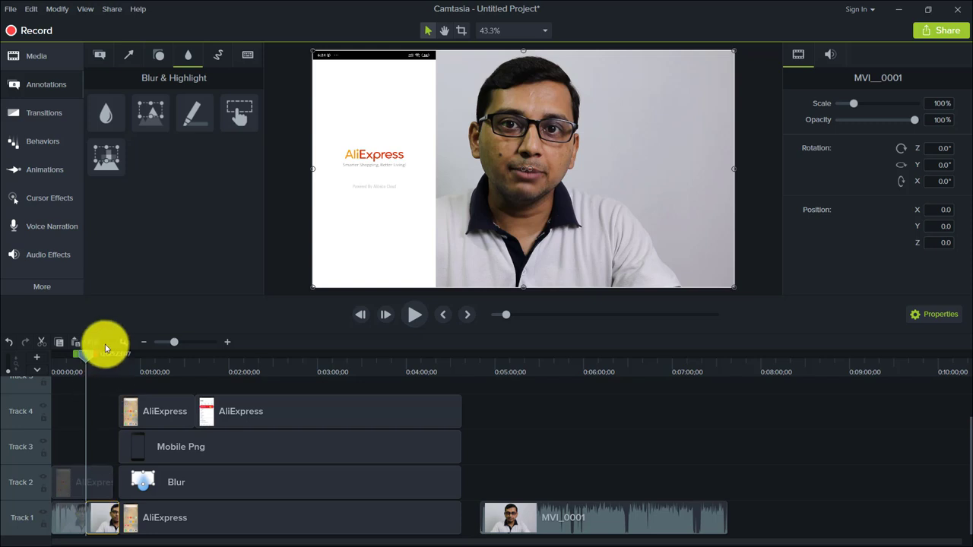
- Shift the first part of the split MVI_0001 clip right on the canvas to X 346.2, beside the phone recording
mouse_move(87, 353)
left_mouse_down()
mouse_move(95, 362)
mouse_move(85, 355)
left_mouse_up()
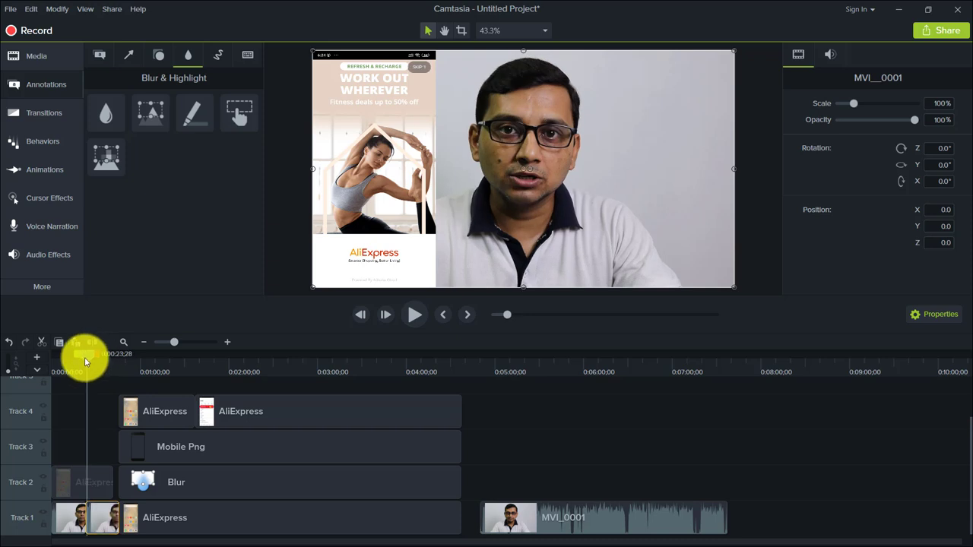
left_click(96, 512)
left_click_drag(493, 197, 582, 180)
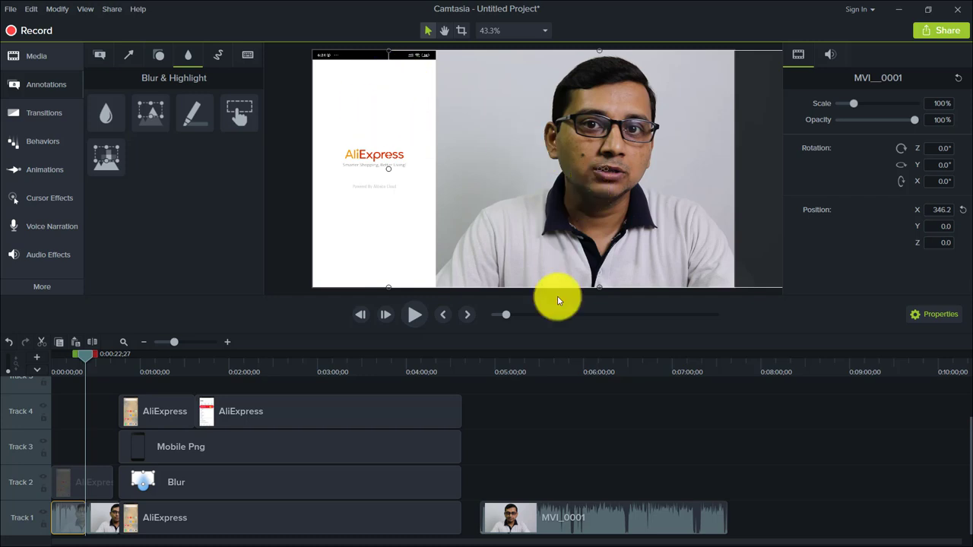
- Preview the layout up to 0:00:26;16 and shift the second part of the split MVI_0001 clip right to X 244.6
left_click(535, 358)
left_click(387, 163)
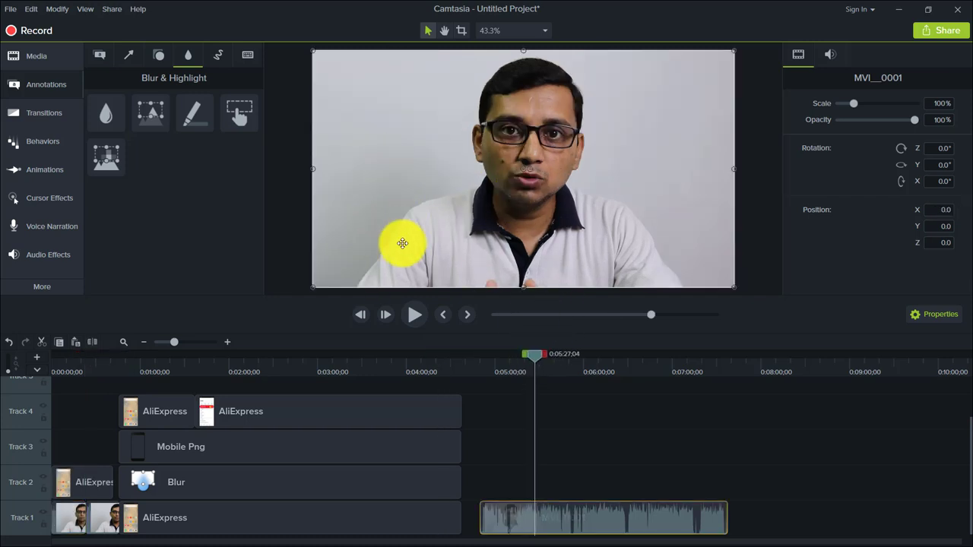
left_click(83, 358)
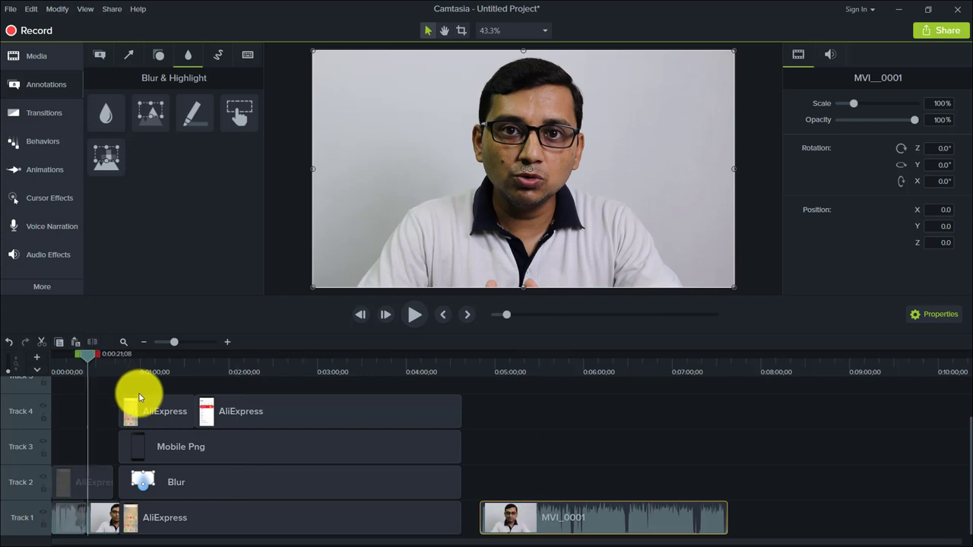
key("space")
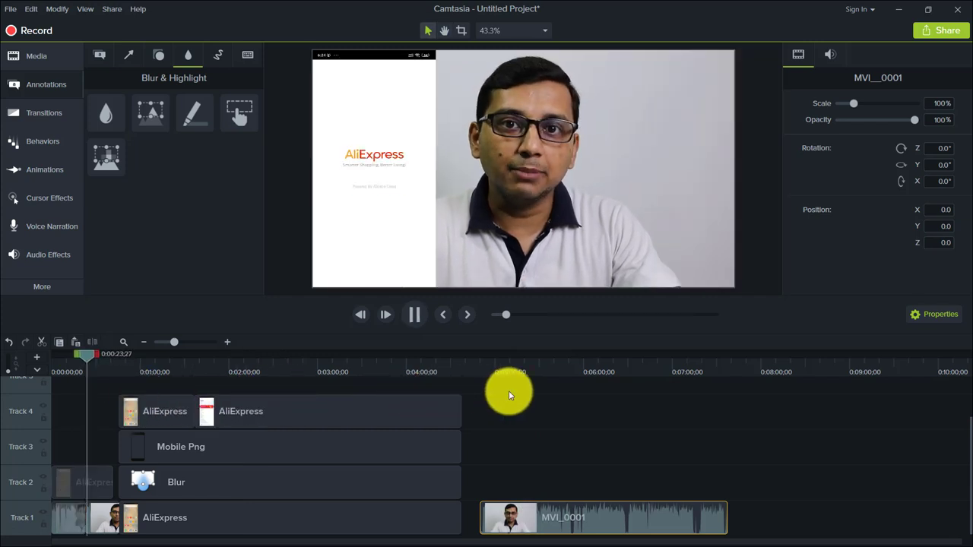
key("space")
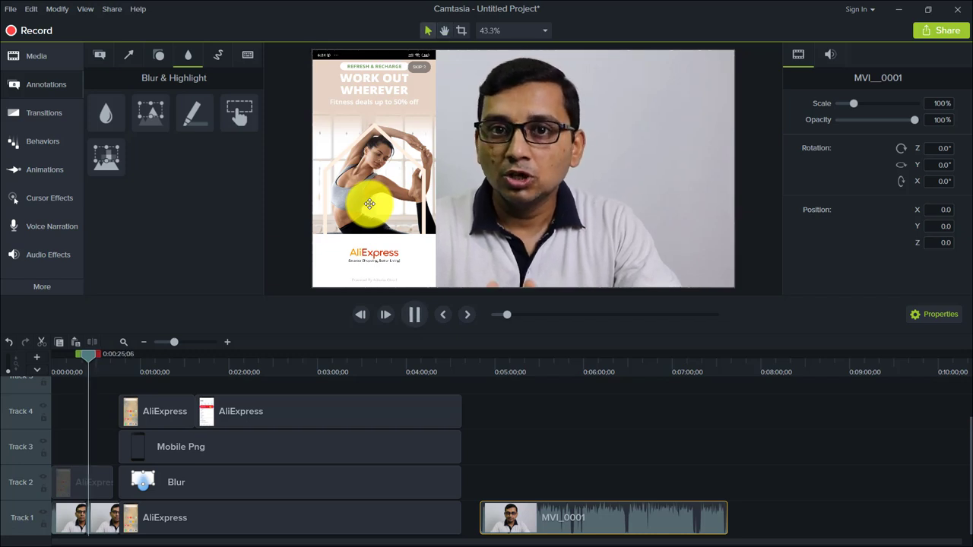
key("space")
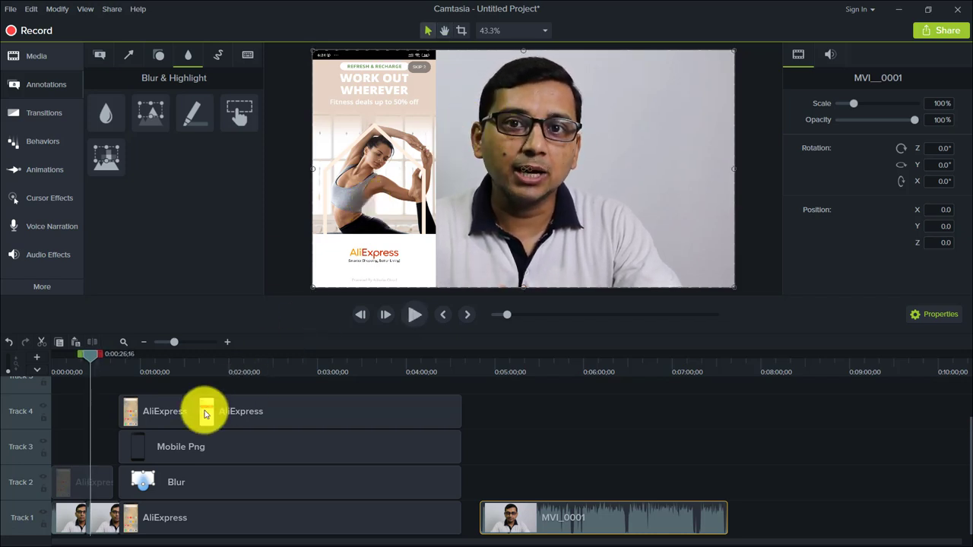
left_click(104, 529)
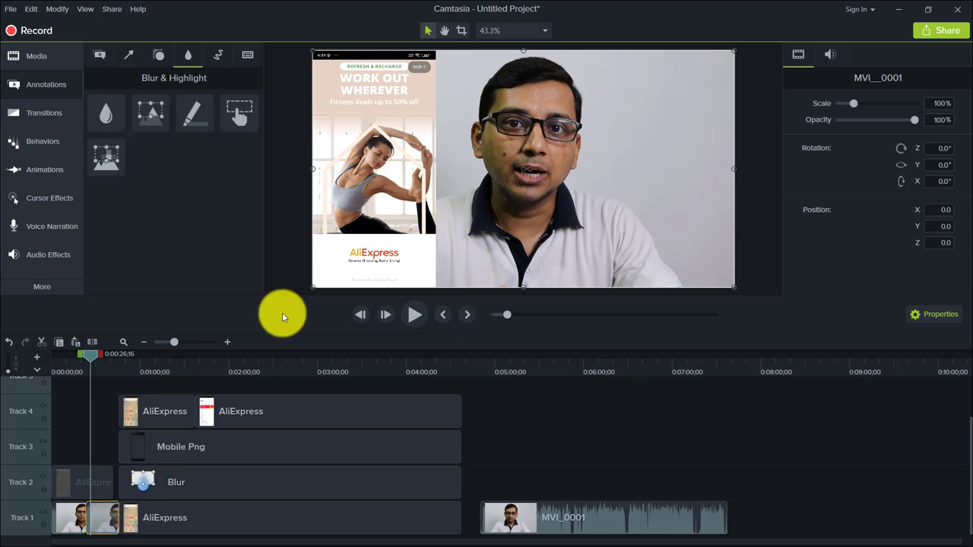
left_click_drag(524, 203, 575, 197)
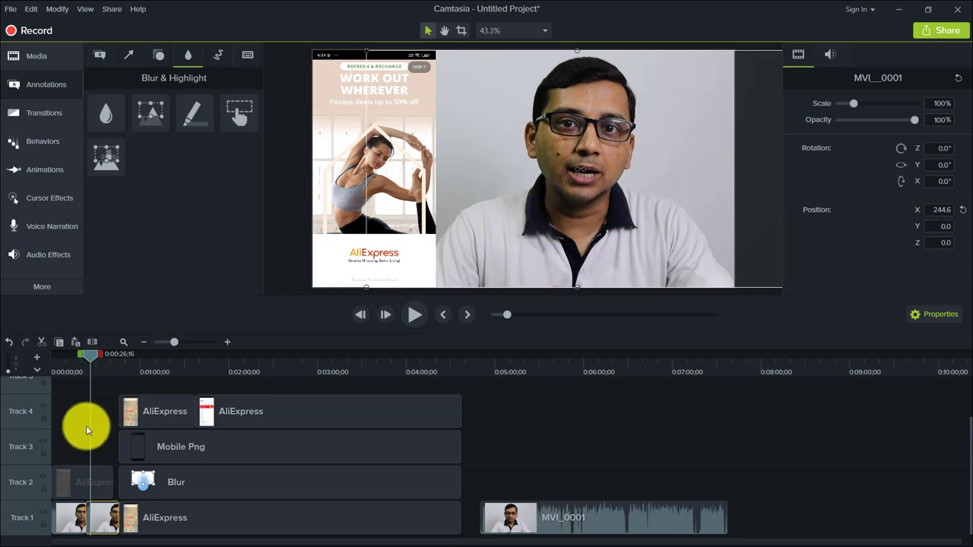
- Move the AliExpress copy at the timeline start from Track 2 up to Track 3
left_click(79, 484)
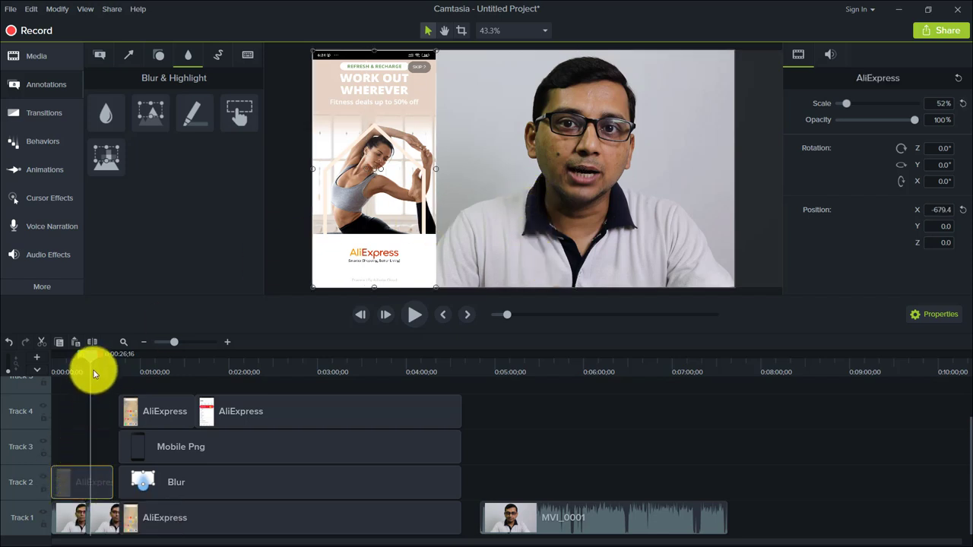
left_click_drag(90, 358, 71, 358)
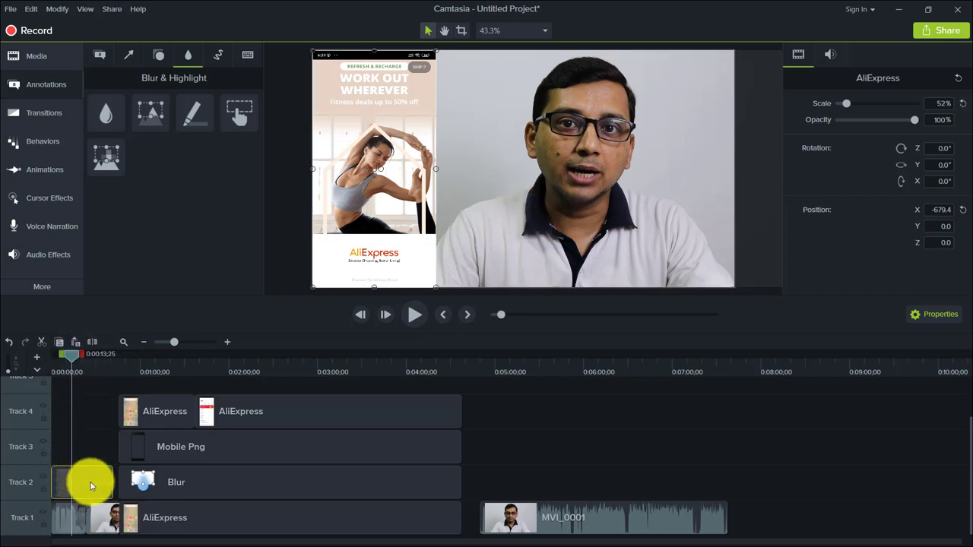
left_click_drag(90, 486, 73, 450)
- Split the Mobile Png clip on Track 3 at 0:01:08;28 and select its first part for copying
left_click(151, 455)
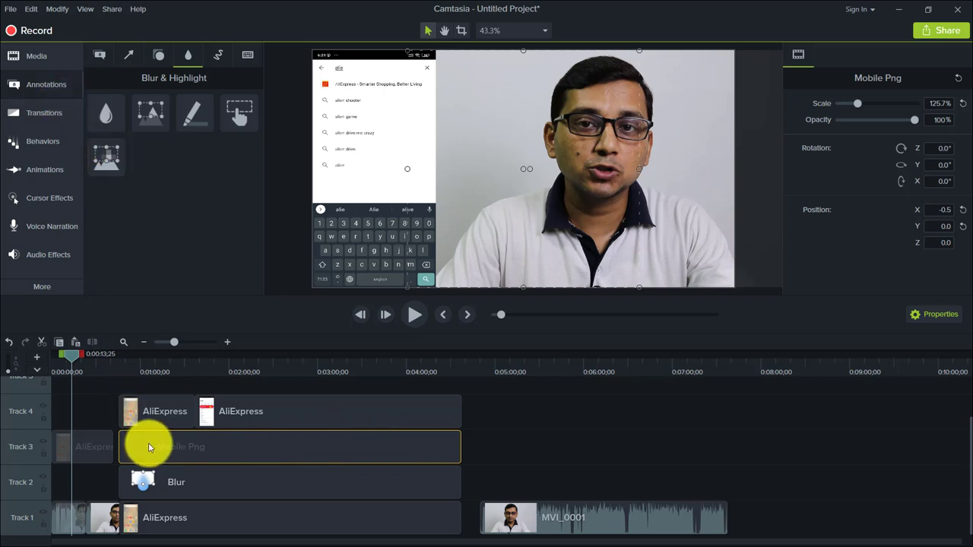
left_click(153, 355)
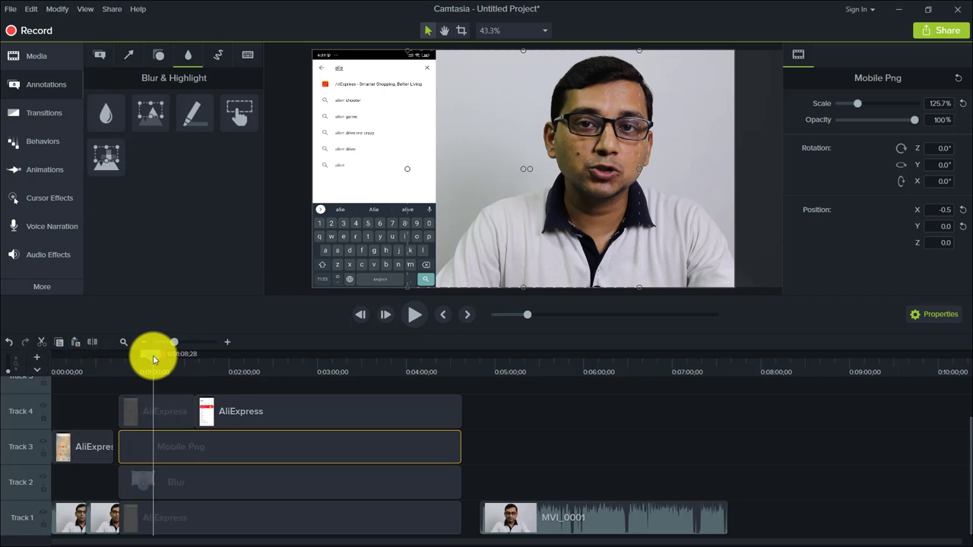
left_click(146, 454)
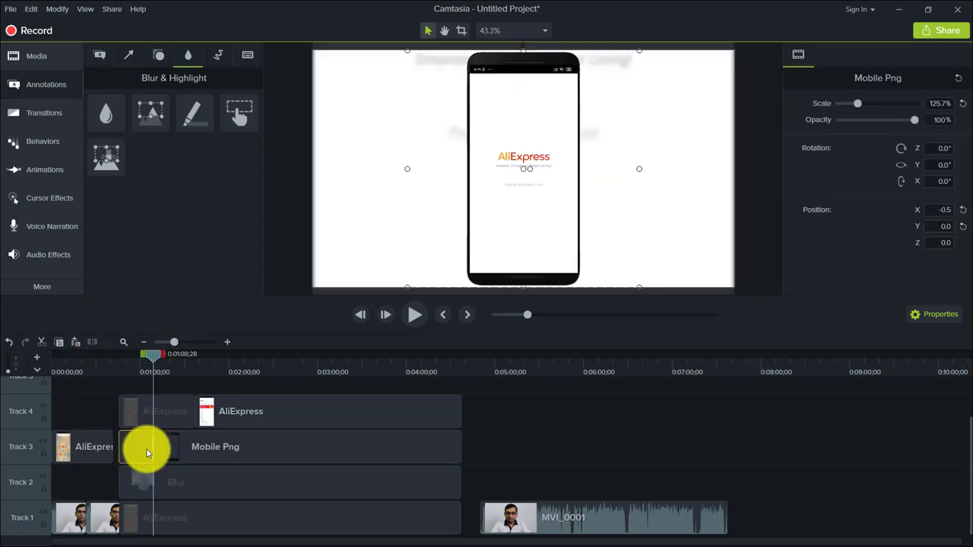
- Paste a copy of the short Mobile Png part at the timeline start and place it on Track 2 beneath the AliExpress copy
left_click(81, 481)
left_click(63, 359)
left_click(40, 359)
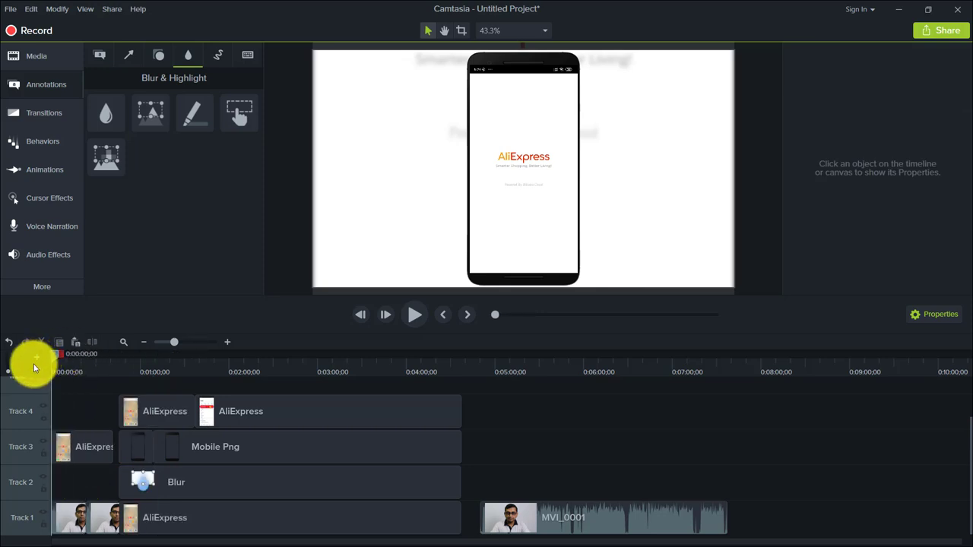
key("ctrl+v")
left_click_drag(64, 414, 64, 484)
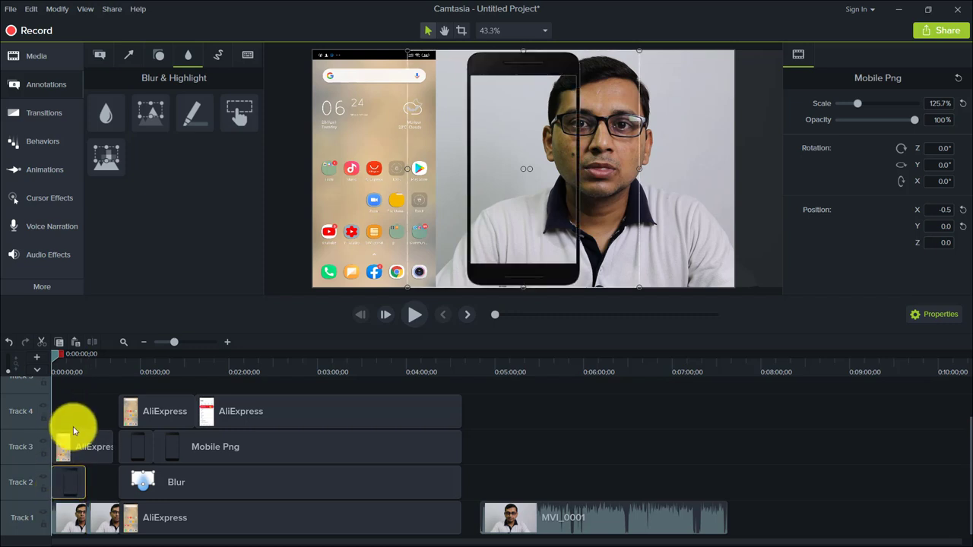
- Move the intro's Mobile Png frame left on the canvas so it sits behind the AliExpress phone recording
key("space")
left_click(615, 113)
left_click_drag(539, 62, 395, 52)
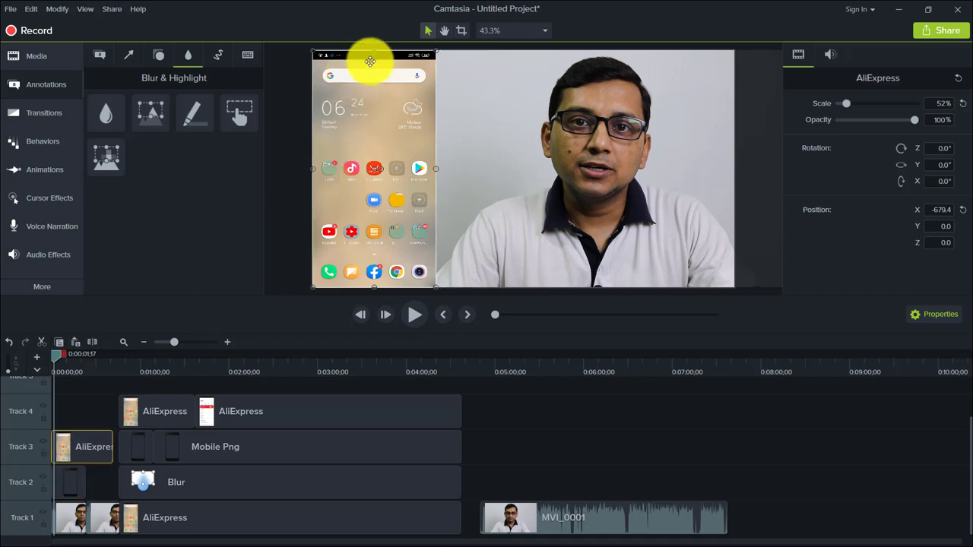
- Resize the intro's AliExpress recording to 45.2% at X -680.5, Y -4.6 inside the phone frame, and preview up to 0:00:03;26
left_click_drag(374, 54, 370, 68)
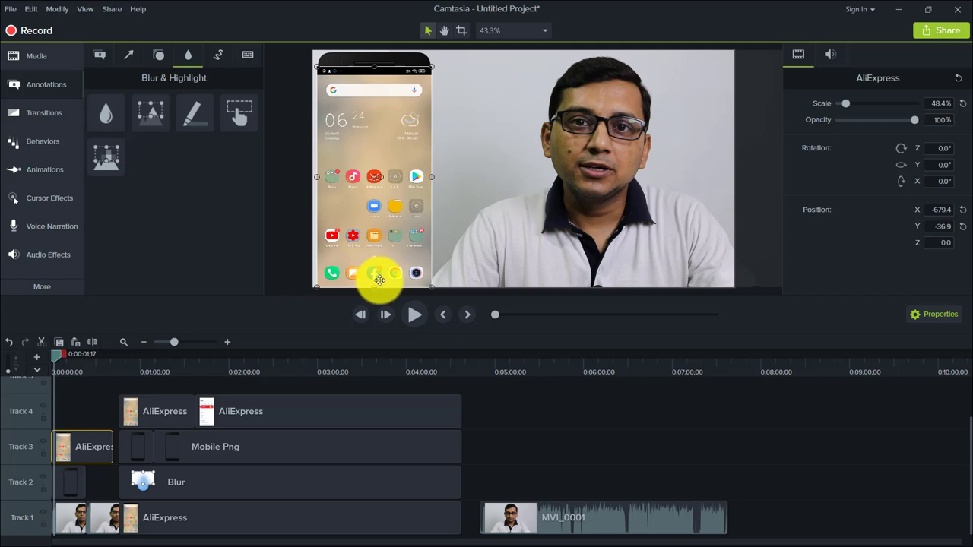
mouse_move(375, 285)
left_mouse_down()
mouse_move(373, 260)
mouse_move(373, 272)
left_mouse_up()
left_click_drag(319, 168, 323, 168)
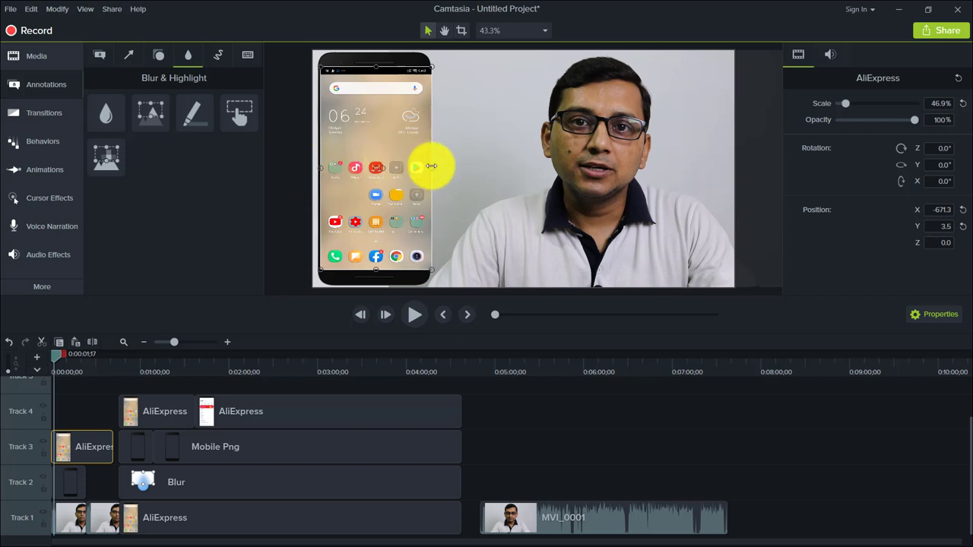
left_click_drag(429, 169, 427, 169)
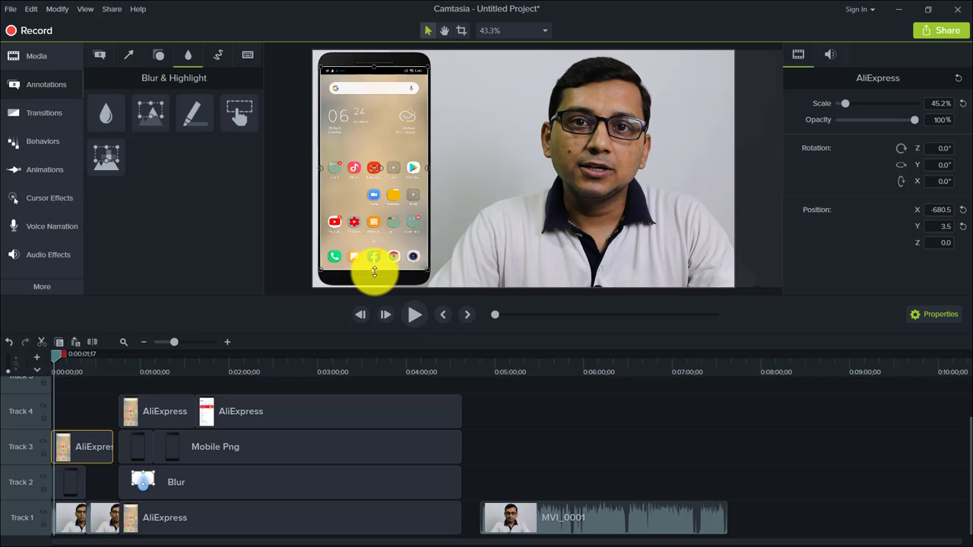
left_click_drag(374, 272, 374, 275)
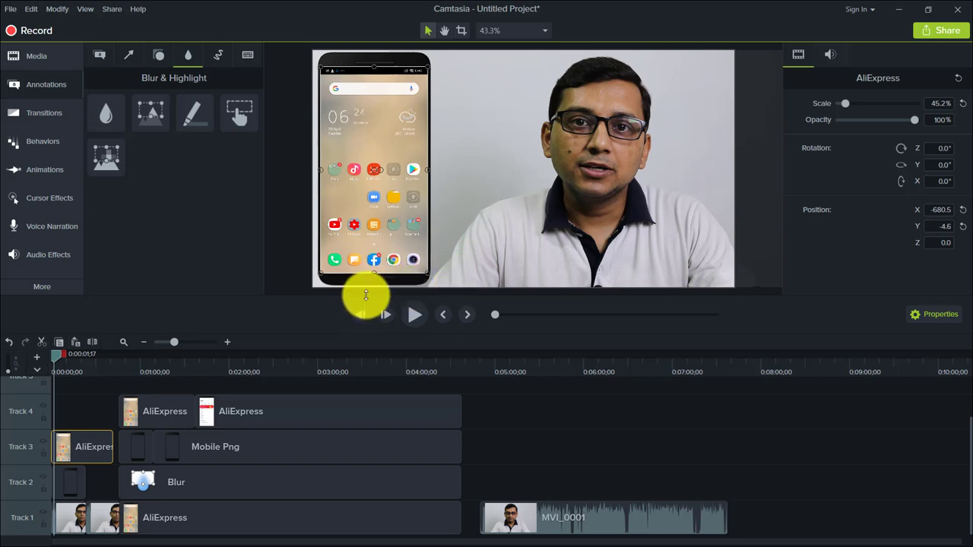
key("space")
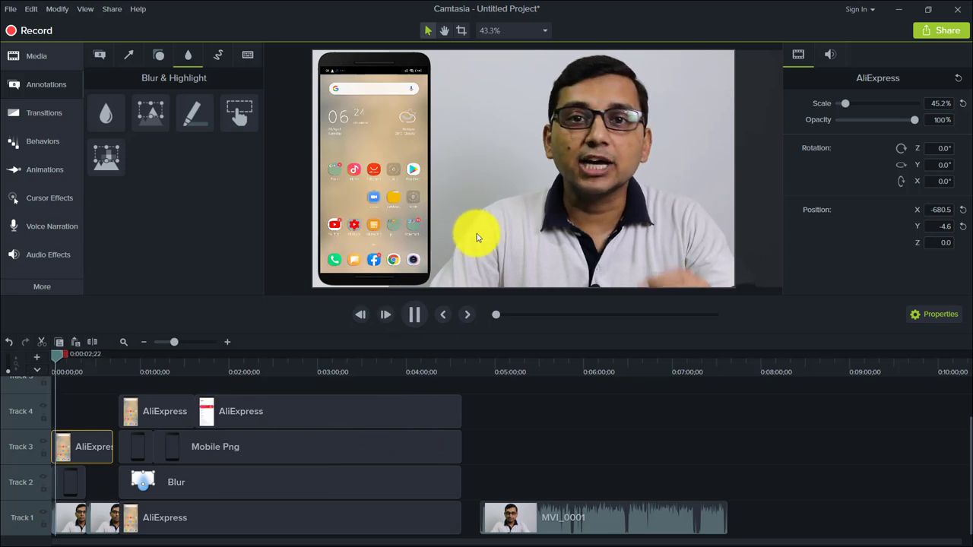
key("space")
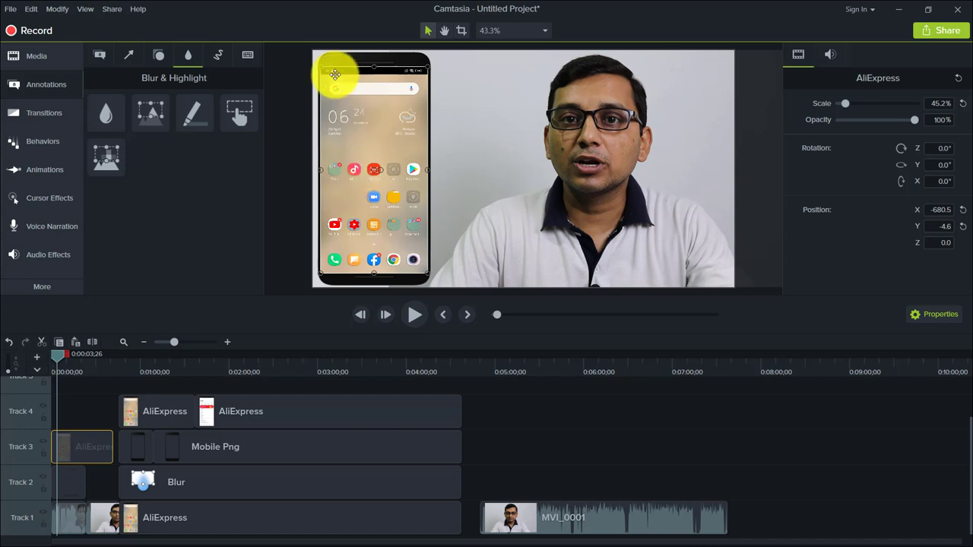
- Add a Sketch Motion circle on Track 4 at 0:00:03;26, shrink it around the Play Store icon, and preview its drawing
left_click(220, 59)
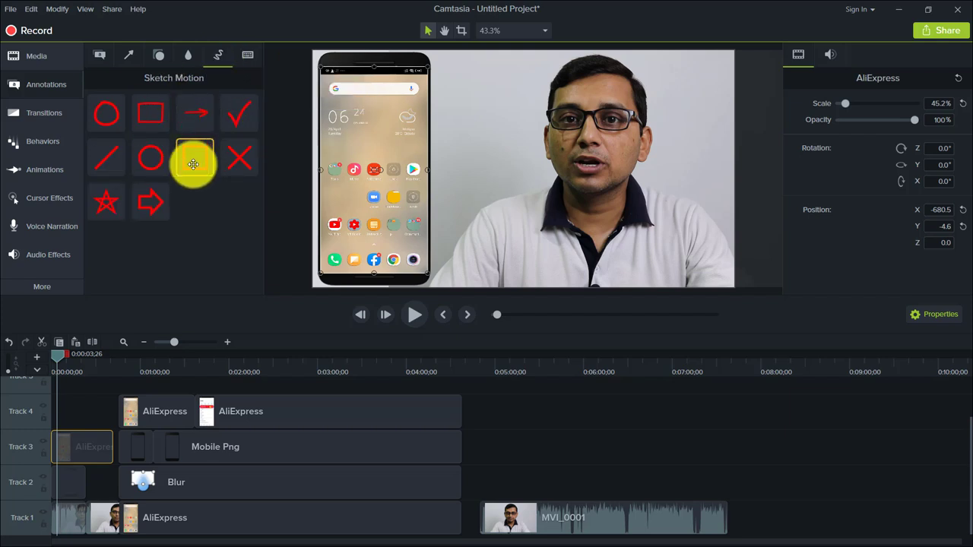
mouse_move(154, 158)
left_mouse_down()
mouse_move(122, 304)
mouse_move(59, 422)
left_mouse_up()
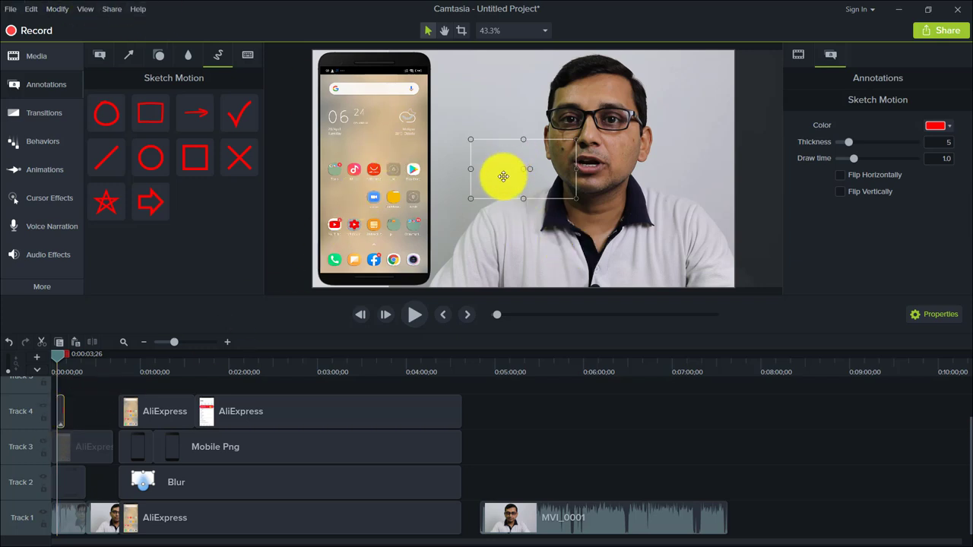
mouse_move(517, 172)
left_mouse_down()
mouse_move(387, 135)
mouse_move(378, 169)
left_mouse_up()
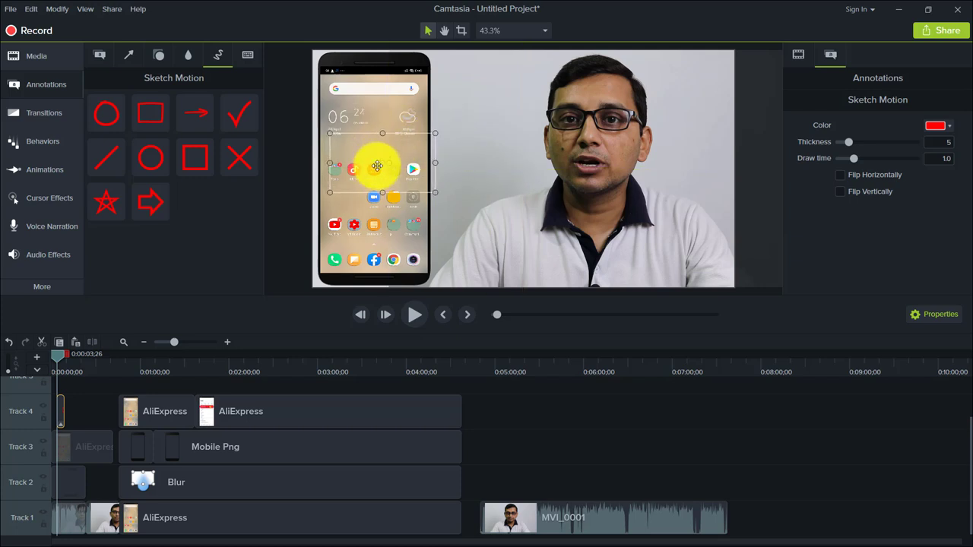
key("space")
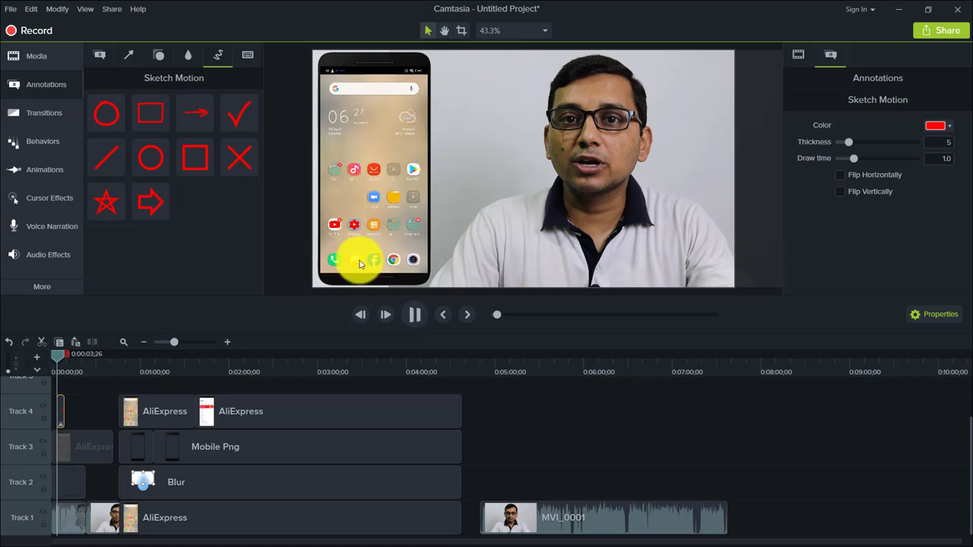
key("space")
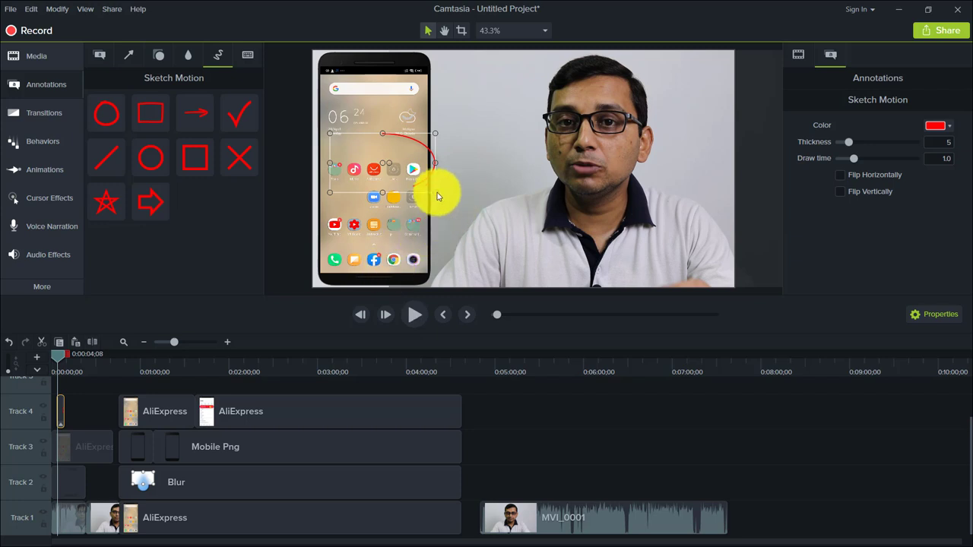
mouse_move(433, 194)
left_mouse_down()
mouse_move(413, 178)
mouse_move(367, 174)
mouse_move(347, 152)
mouse_move(407, 168)
left_mouse_up()
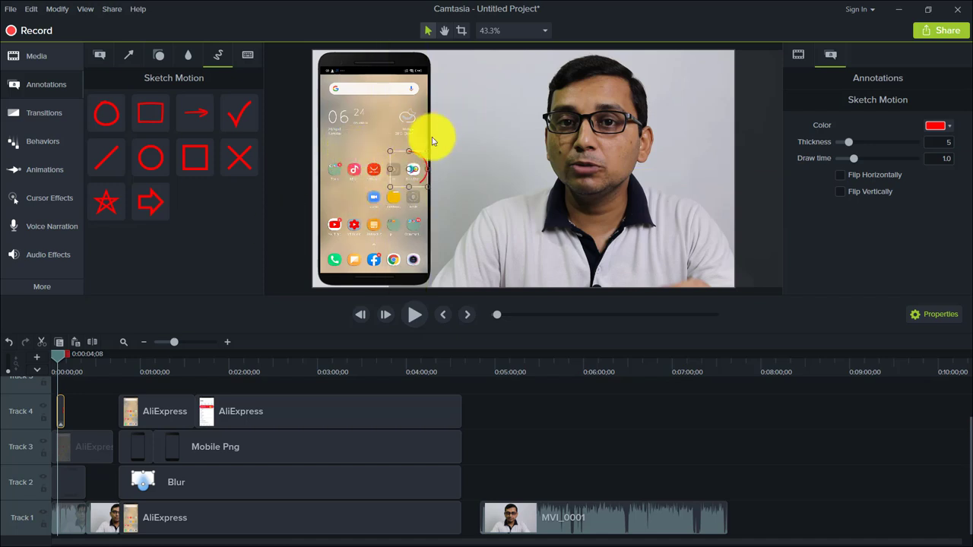
key("space")
key("space")
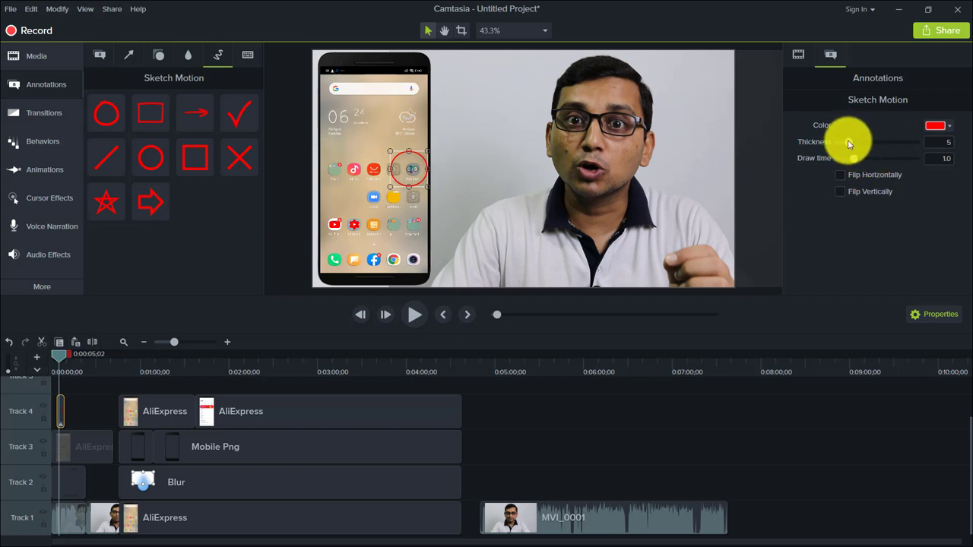
- Set the sketch circle's thickness to 16 and draw time to 1.7, and preview up to 0:00:07;09
left_click_drag(848, 142, 912, 147)
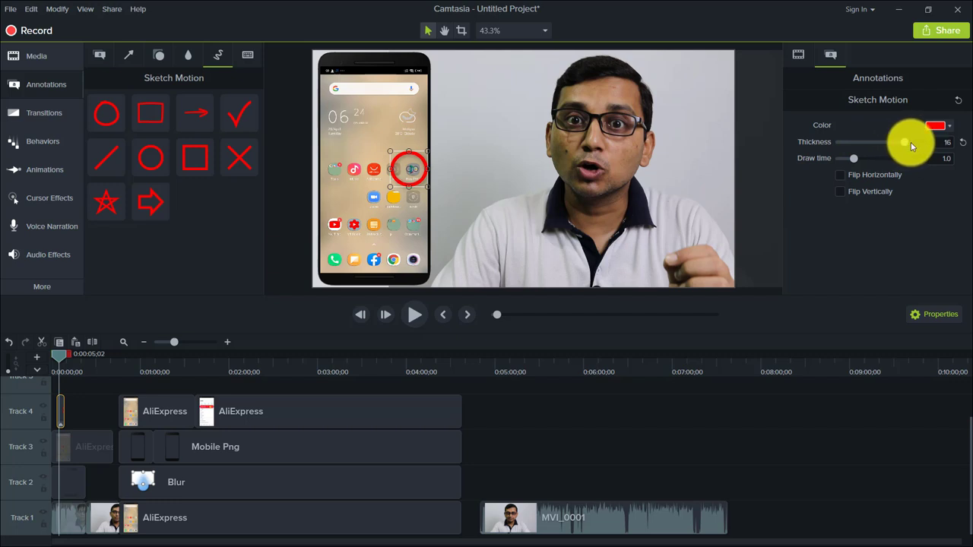
left_click_drag(854, 161, 864, 158)
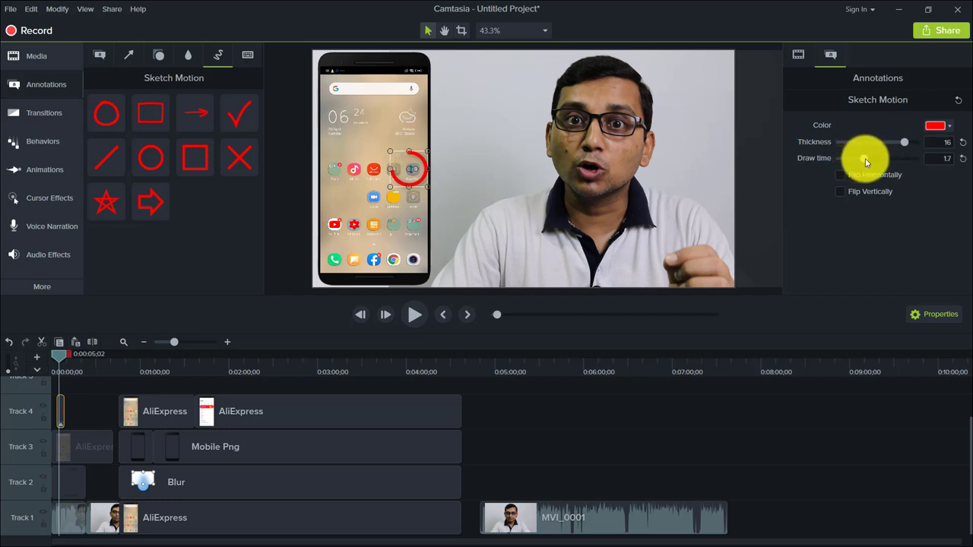
key("space")
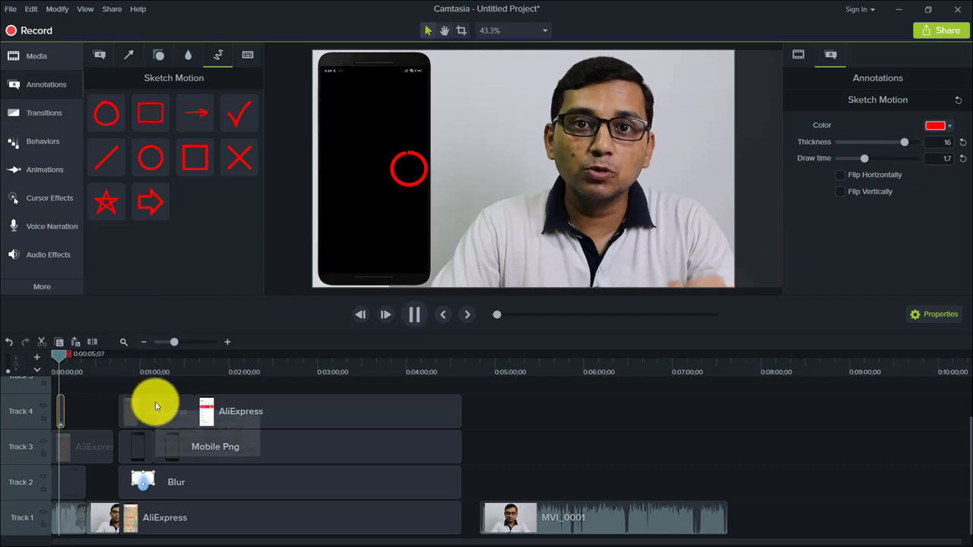
key("space")
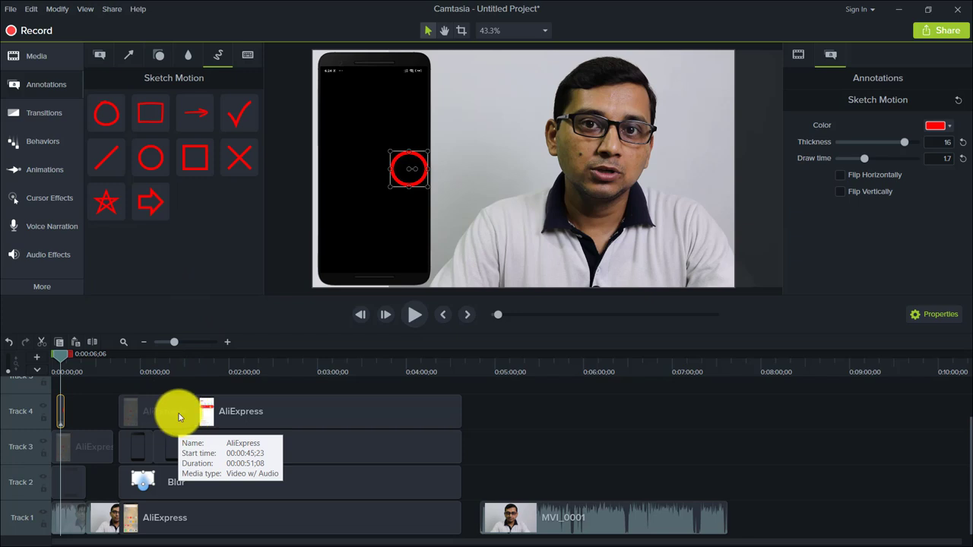
key("space")
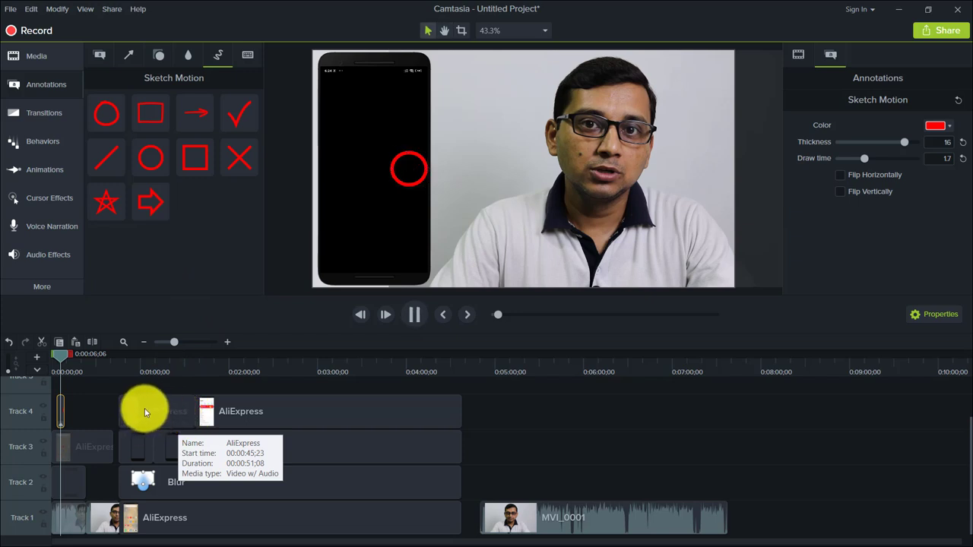
key("space")
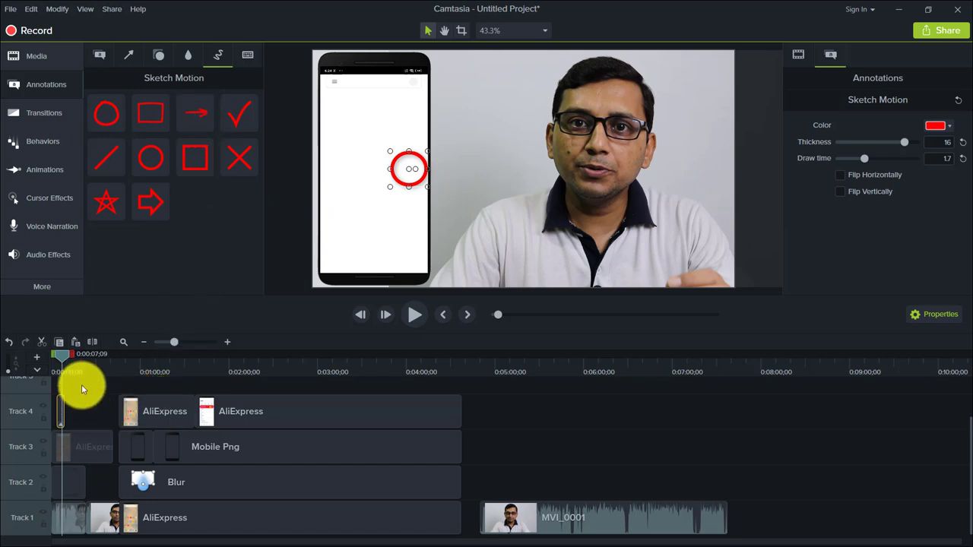
- Add a Pixelate annotation on Track 4 at 0:00:24;00 and size it over the photo in the AliExpress recording
left_click(87, 360)
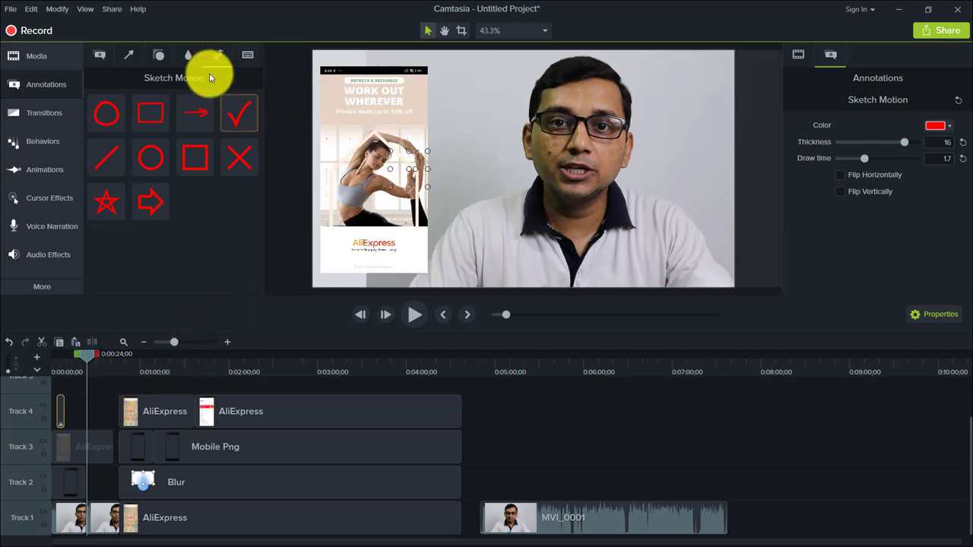
left_click(189, 54)
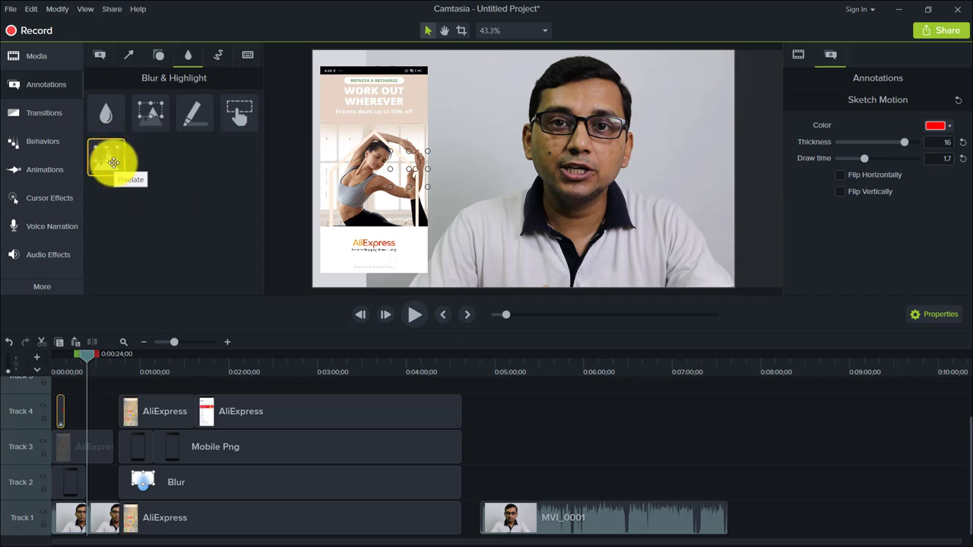
left_click_drag(104, 157, 85, 418)
left_click_drag(506, 186, 370, 171)
left_click_drag(426, 185, 422, 221)
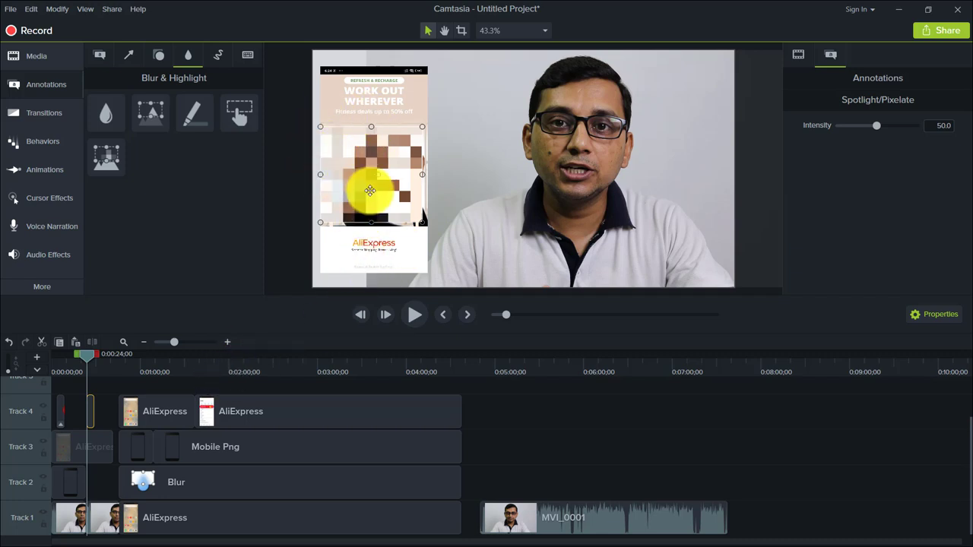
mouse_move(370, 188)
left_mouse_down()
mouse_move(377, 143)
mouse_move(376, 192)
left_mouse_up()
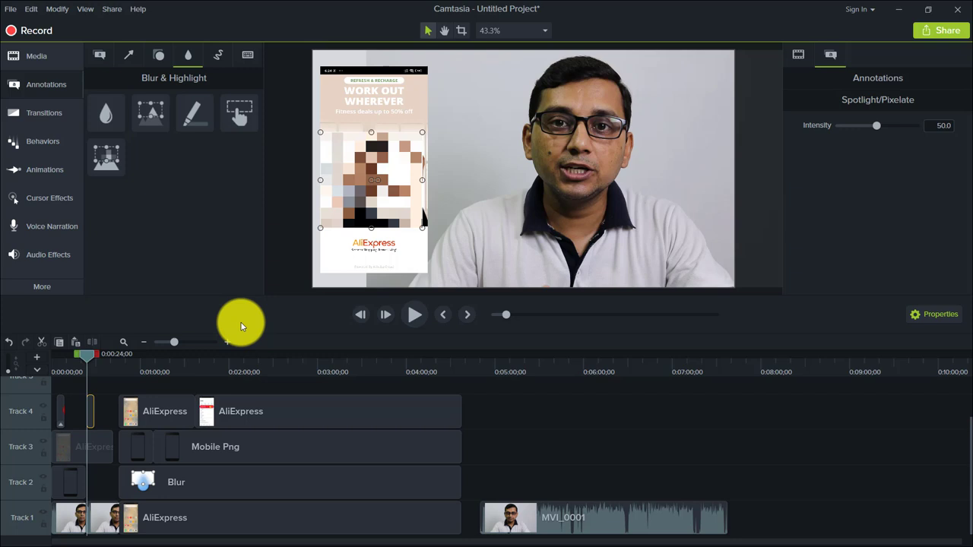
- Group the AliExpress, Mobile Png and Blur clips of the framed-recording section across Tracks 1 to 4
left_click(339, 353)
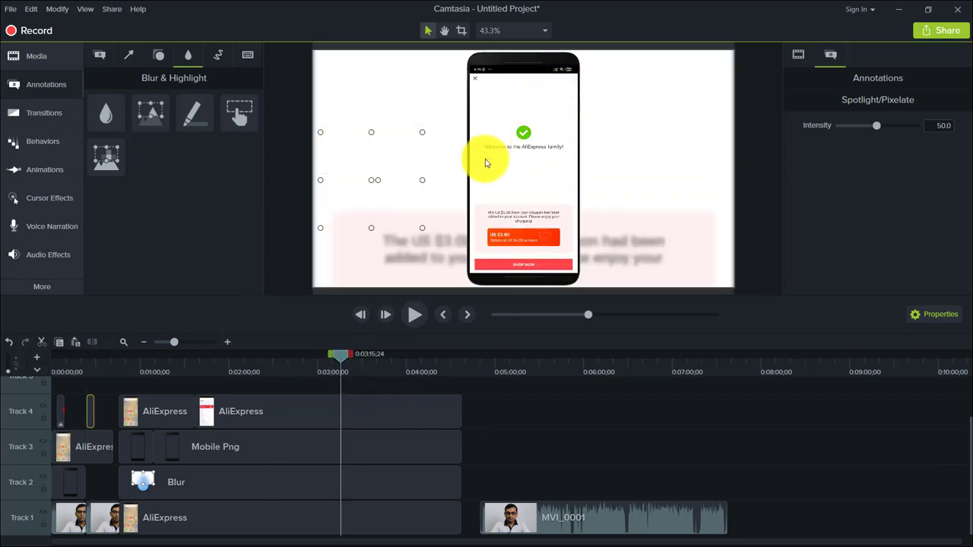
mouse_move(470, 400)
left_mouse_down()
mouse_move(444, 458)
mouse_move(380, 519)
mouse_move(344, 536)
mouse_move(98, 522)
mouse_move(135, 522)
left_mouse_up()
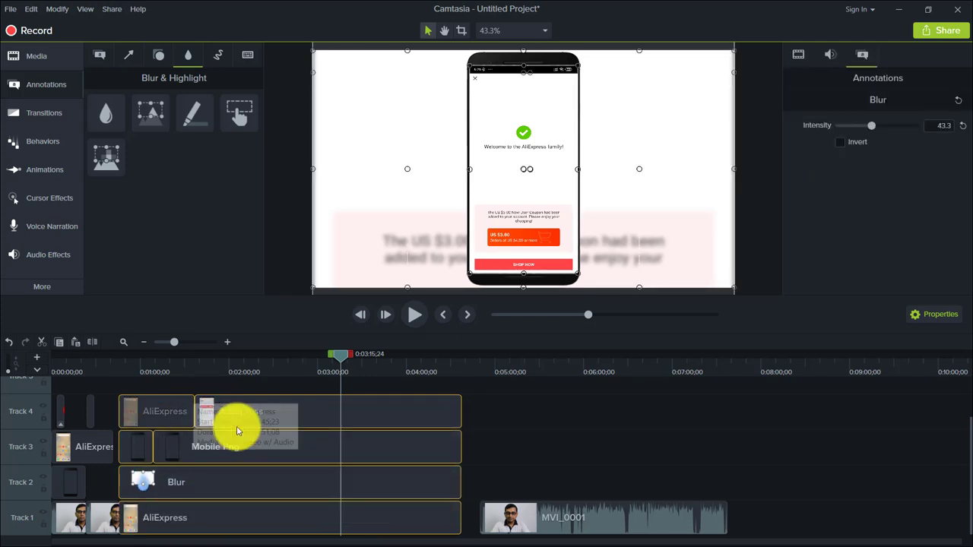
right_click(311, 412)
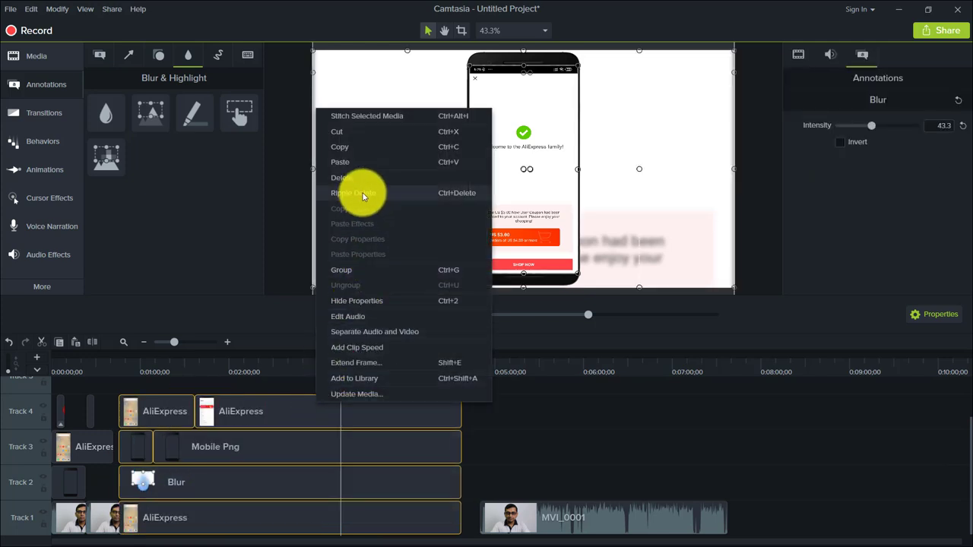
left_click(437, 272)
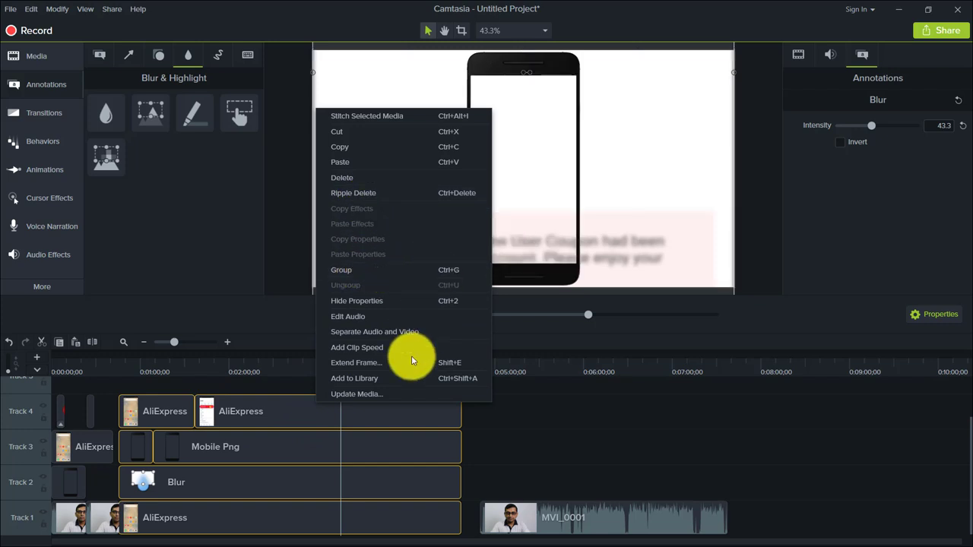
- Examine the grouped framed-recording clip at 0:02:25;22, 0:02:56;08 and 0:01:03;03
left_click(267, 355)
left_click_drag(251, 508, 221, 532)
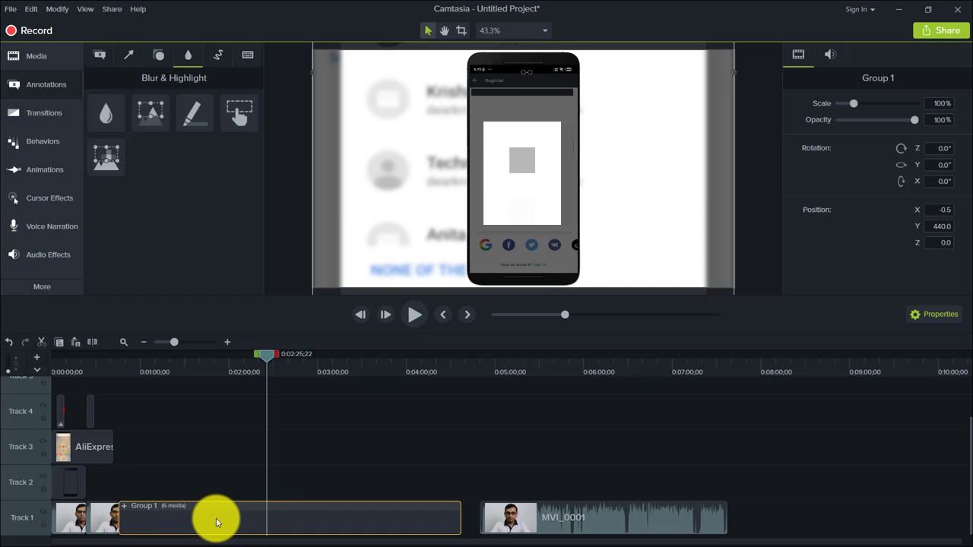
left_click_drag(268, 361, 312, 359)
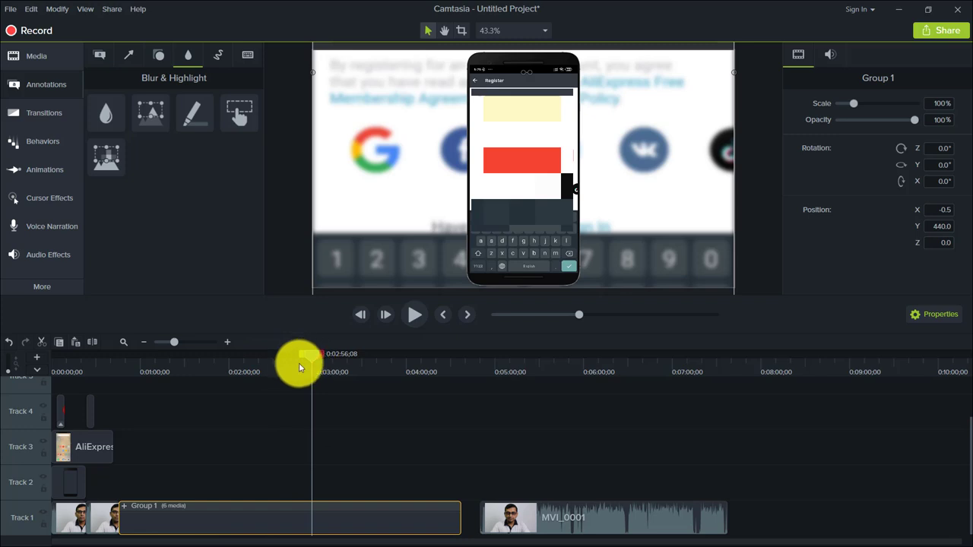
left_click(144, 358)
left_click(145, 358)
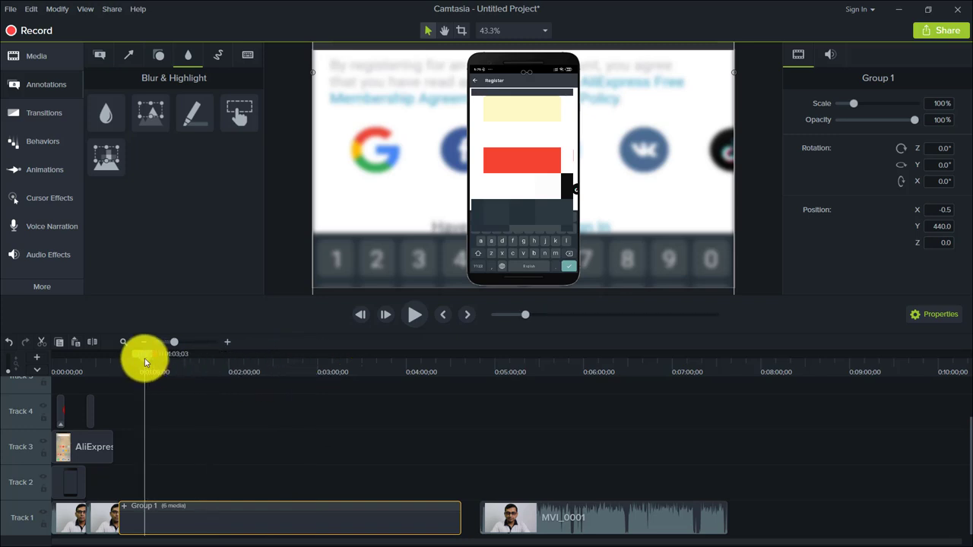